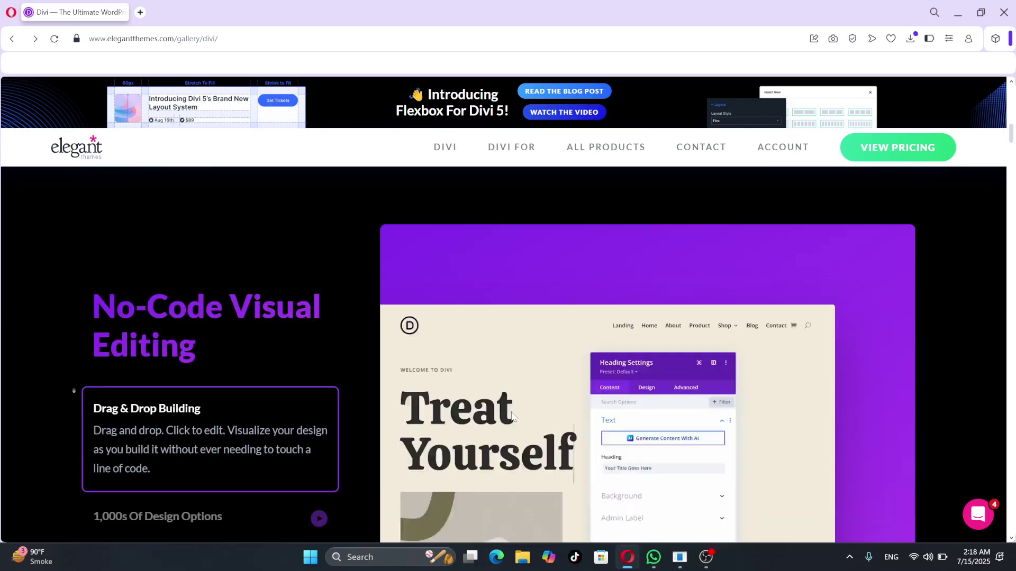
Look through the Divi product page, viewing the 1,000s Of Design Options and Full-Site Editing features and the AI website sections
scroll(591, 400, "down", 3)
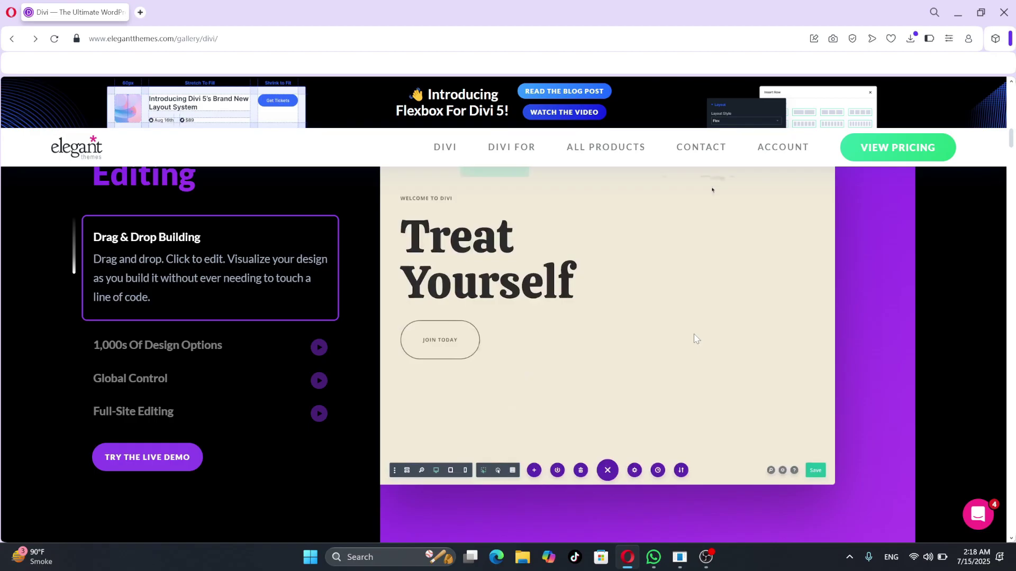
left_click(159, 347)
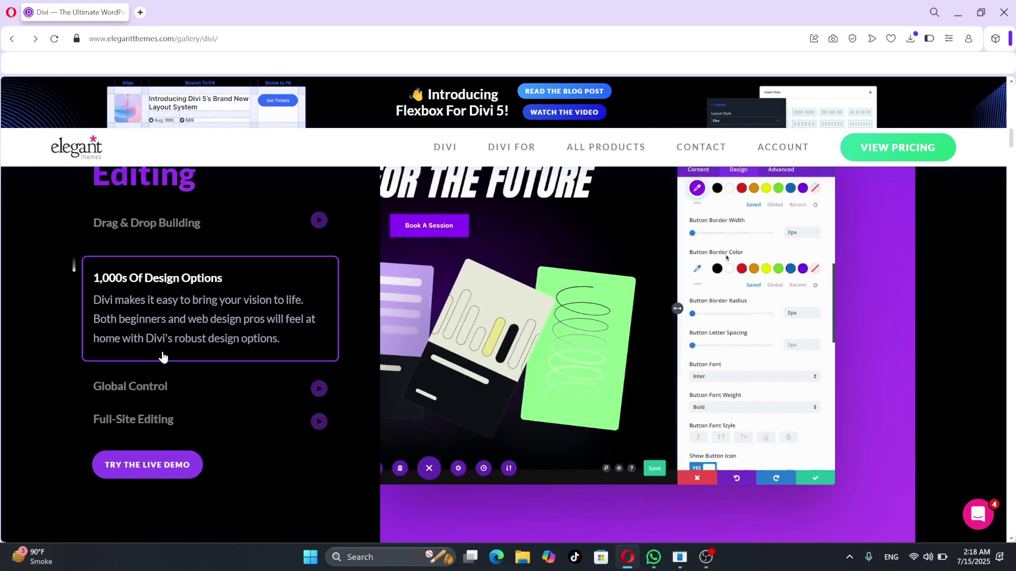
left_click(134, 419)
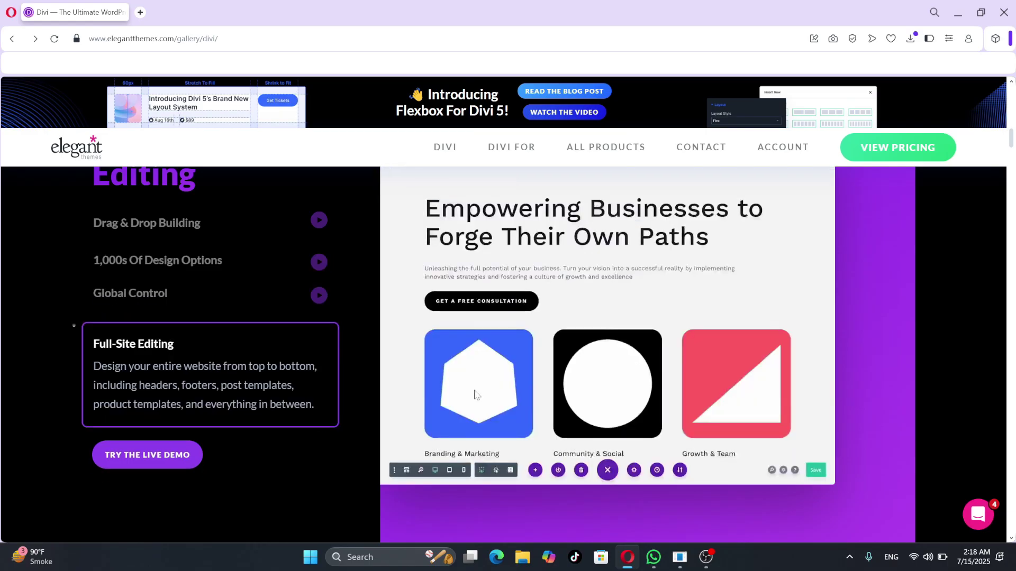
scroll(476, 391, "down", 5)
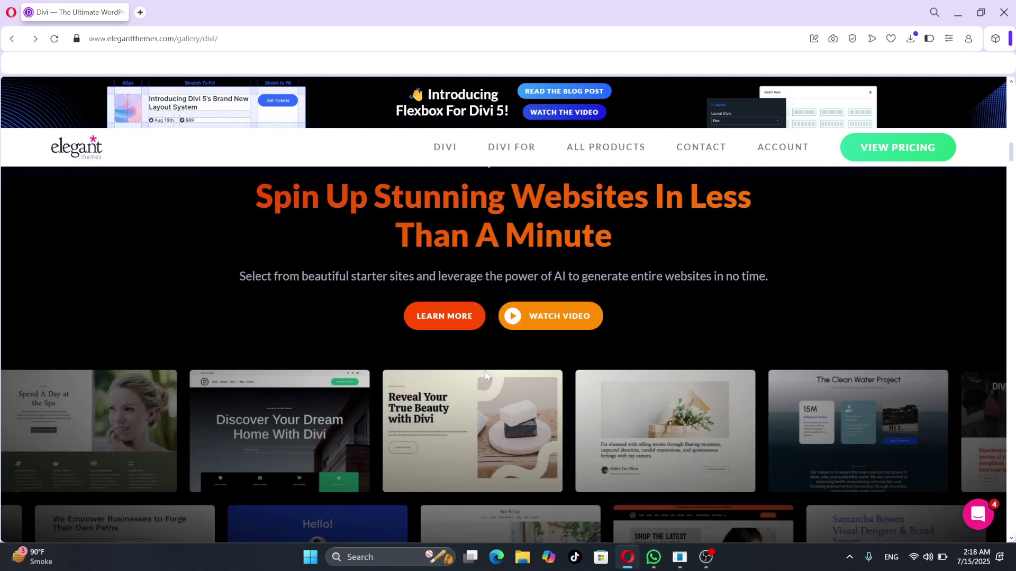
scroll(484, 373, "down", 5)
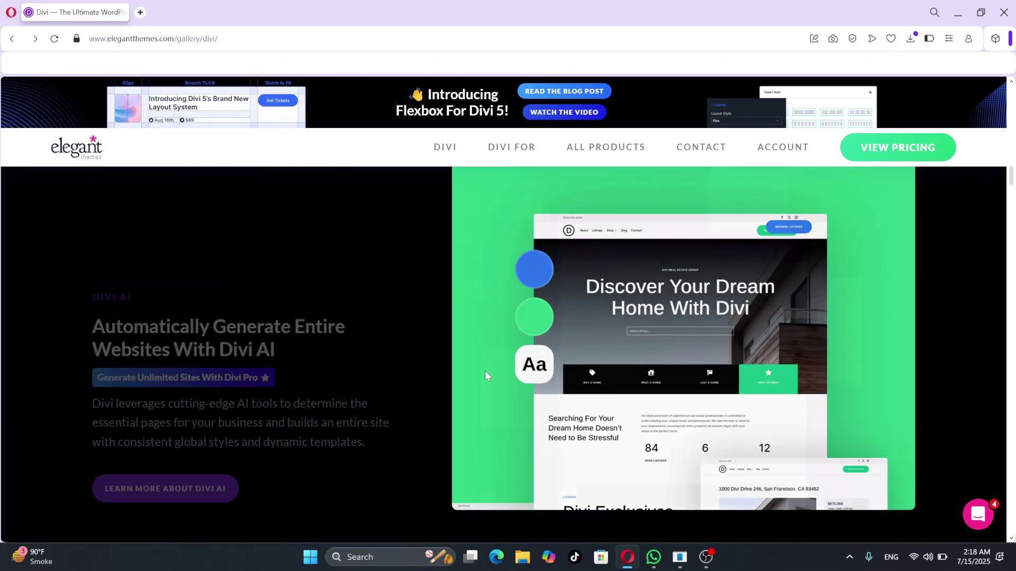
scroll(484, 371, "down", 3)
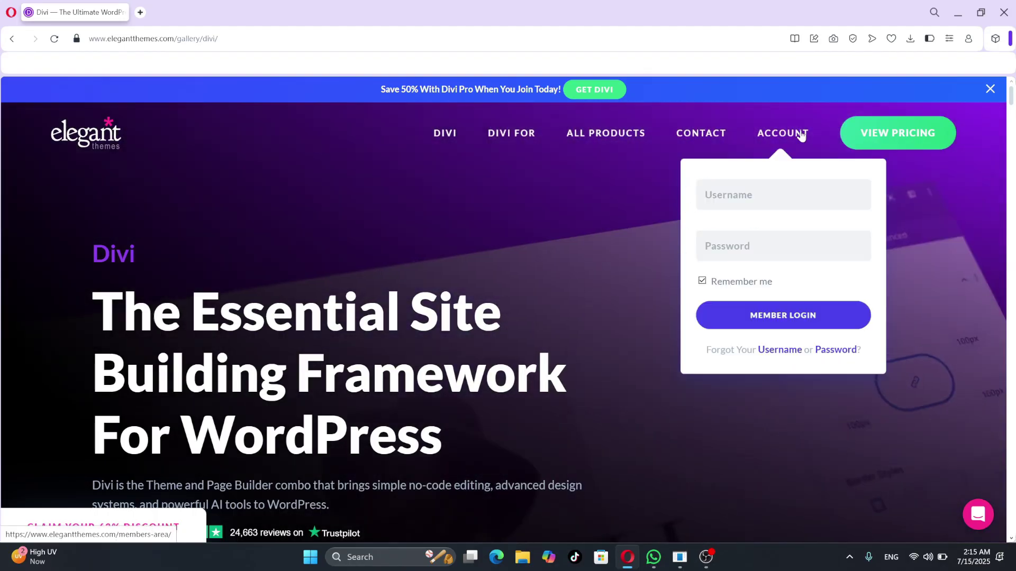
Open the Elegant Themes members area login page and log in to the account
left_click(801, 135)
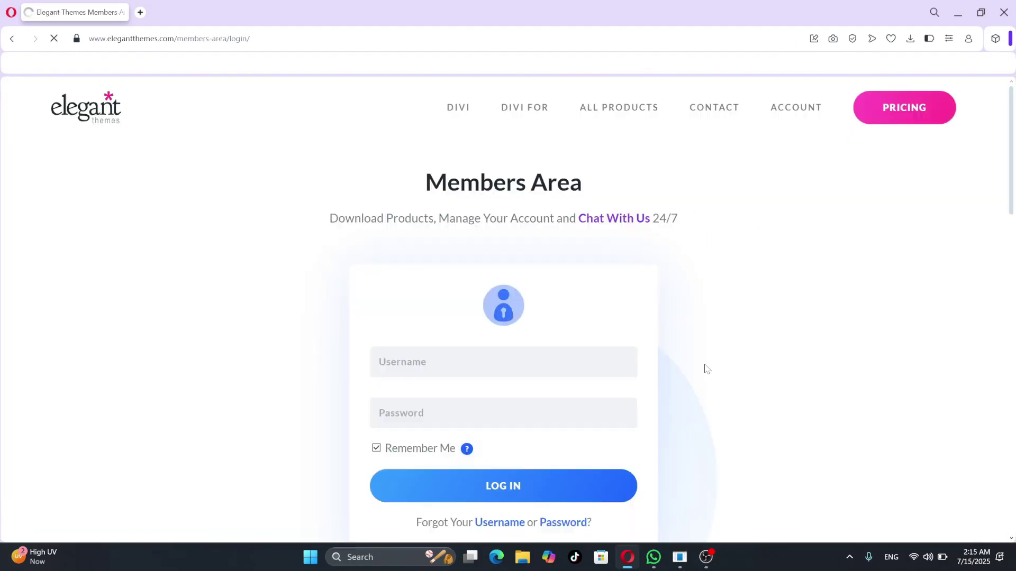
scroll(705, 366, "down", 6)
scroll(705, 367, "up", 3)
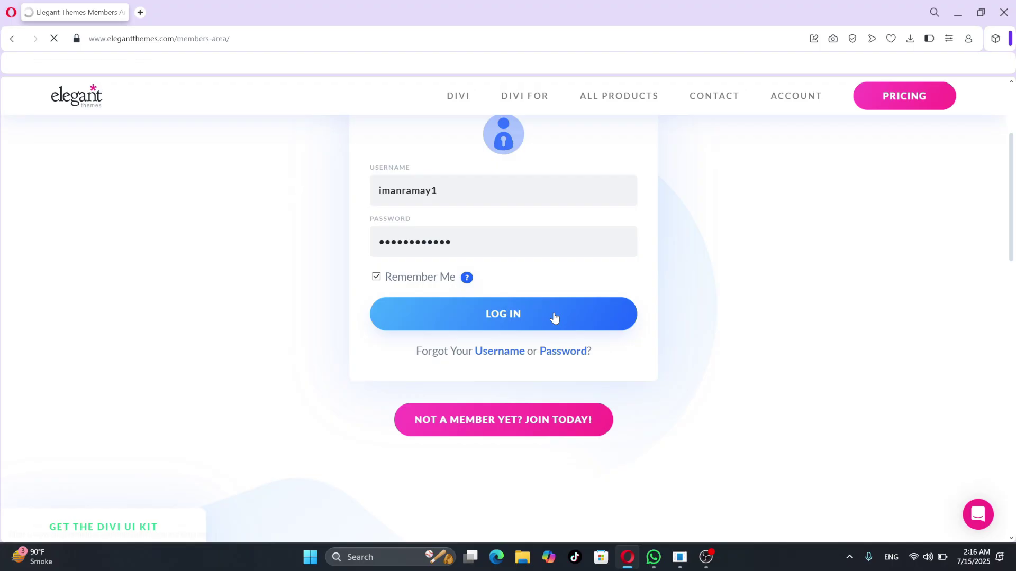
Download the Divi theme package from the members area
scroll(177, 453, "down", 6)
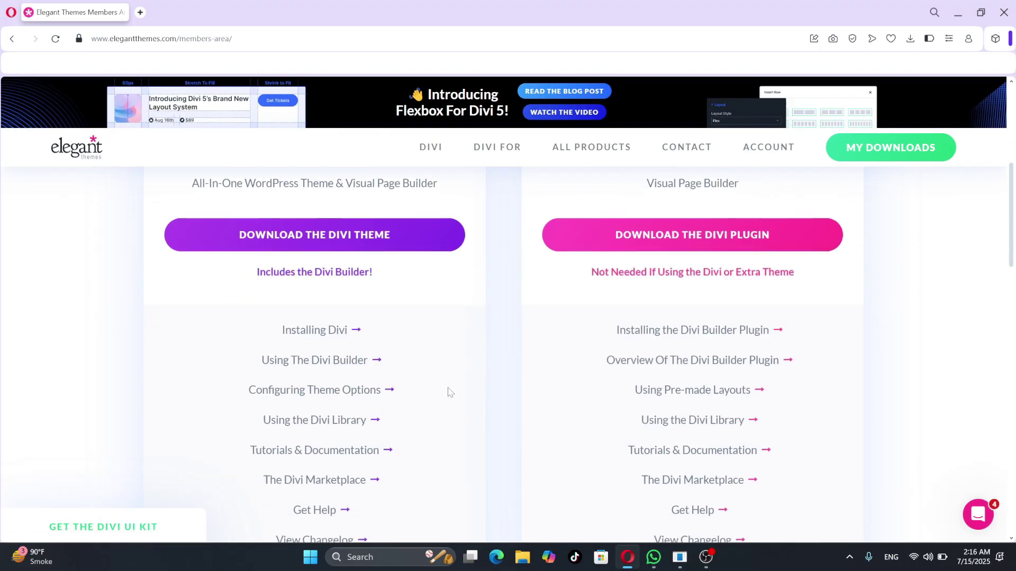
scroll(250, 447, "up", 3)
left_click(423, 417)
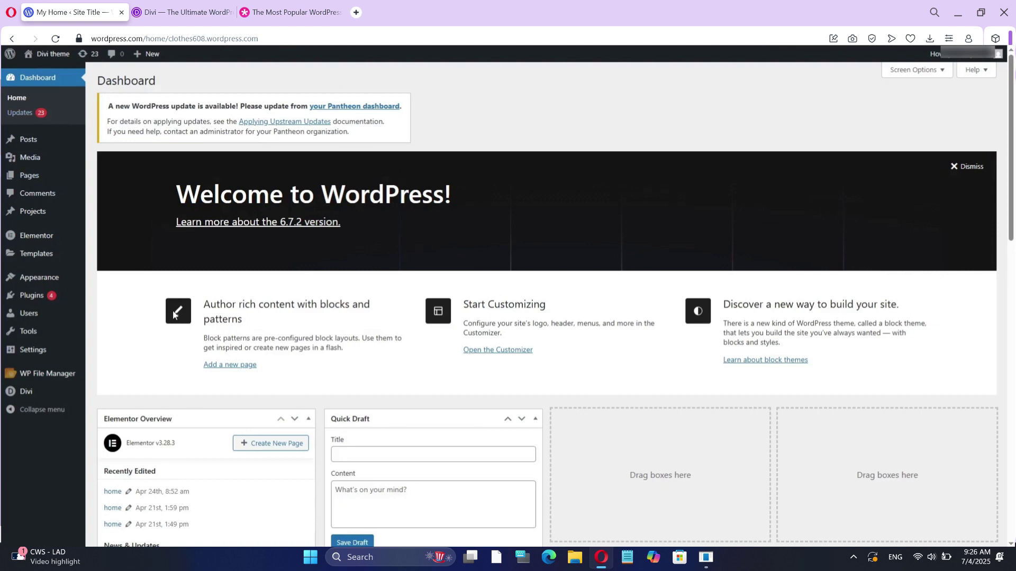
Switch to the WordPress dashboard and bring up the form for uploading a new theme as a .zip file
mouse_move(59, 281)
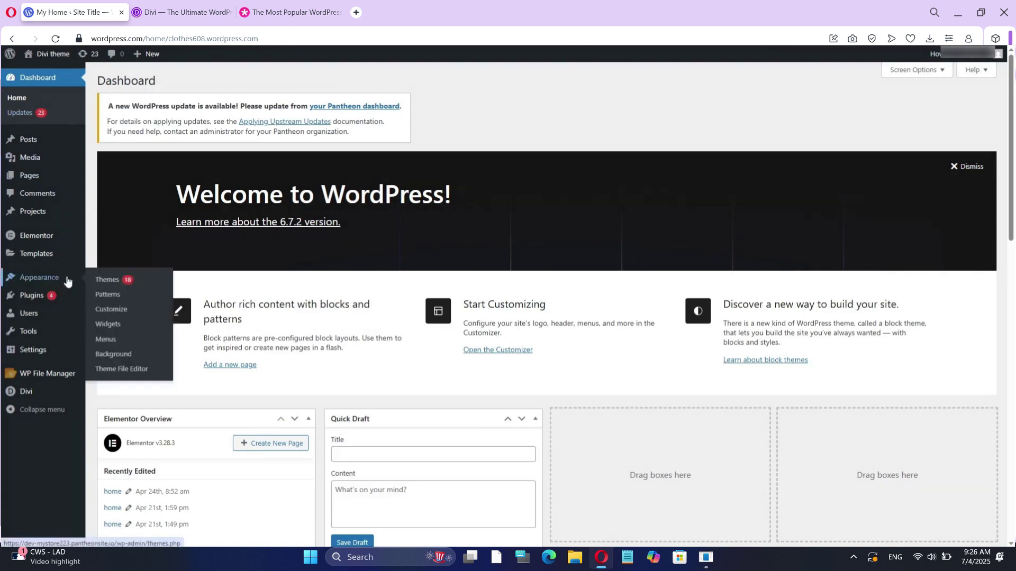
left_click(99, 279)
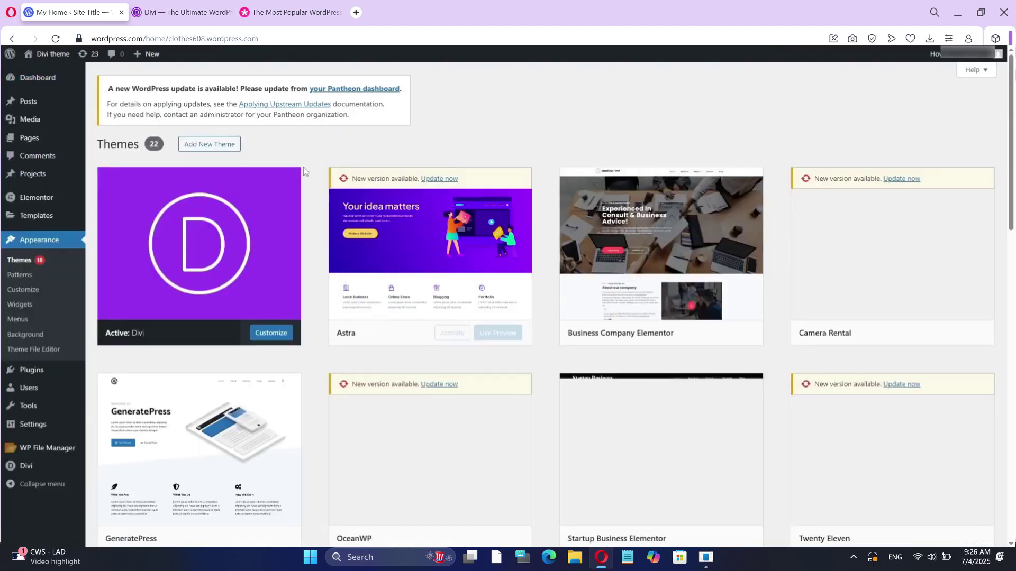
left_click(233, 143)
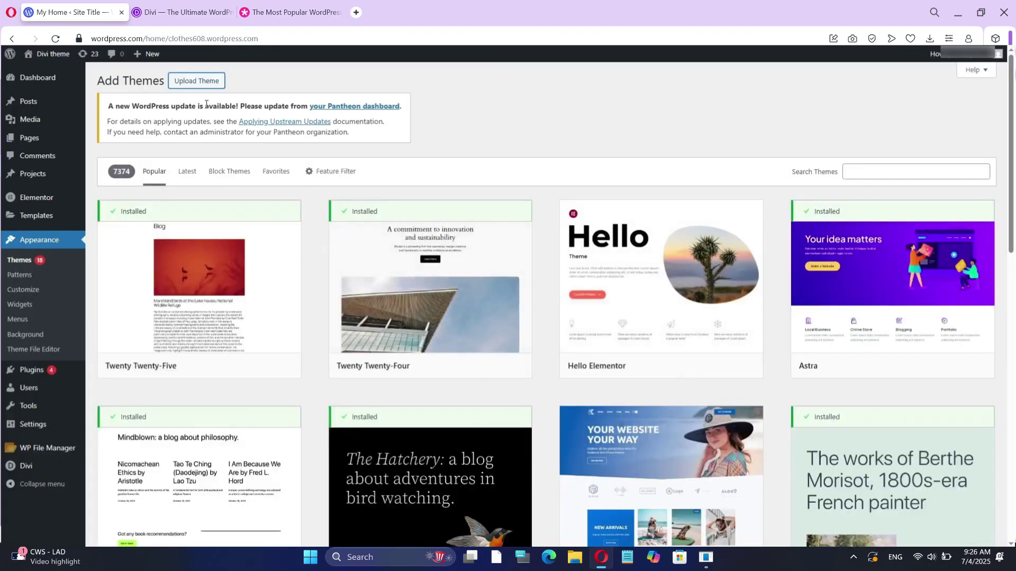
left_click(201, 82)
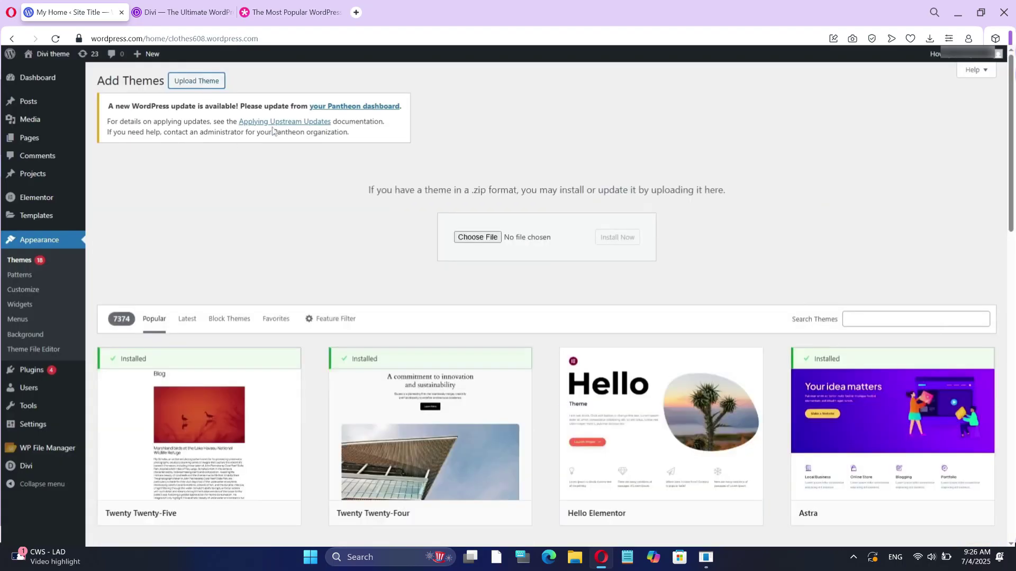
left_click(478, 237)
left_click(74, 238)
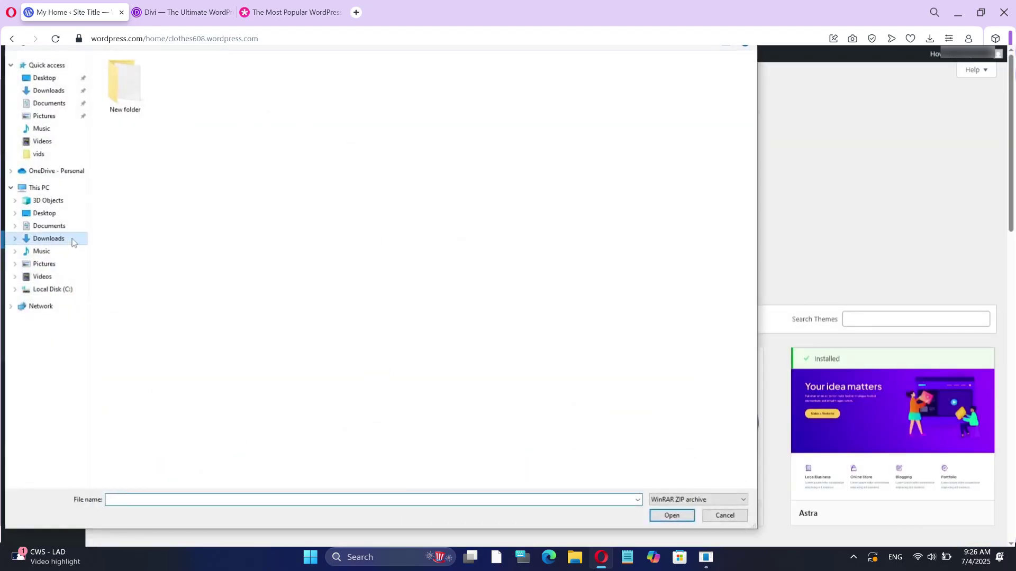
left_click(724, 515)
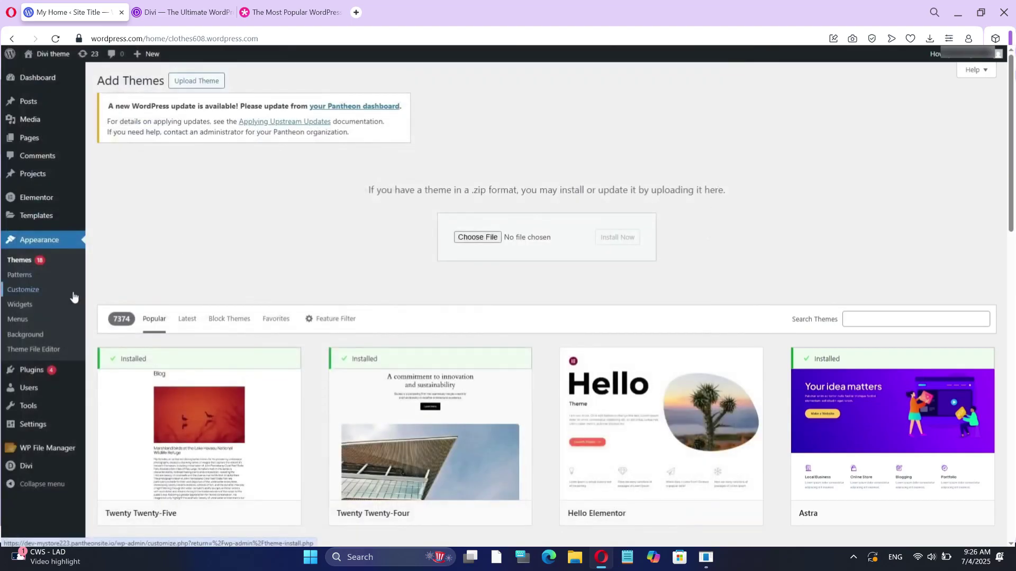
Open the Updates settings in the Divi Theme Options
mouse_move(158, 379)
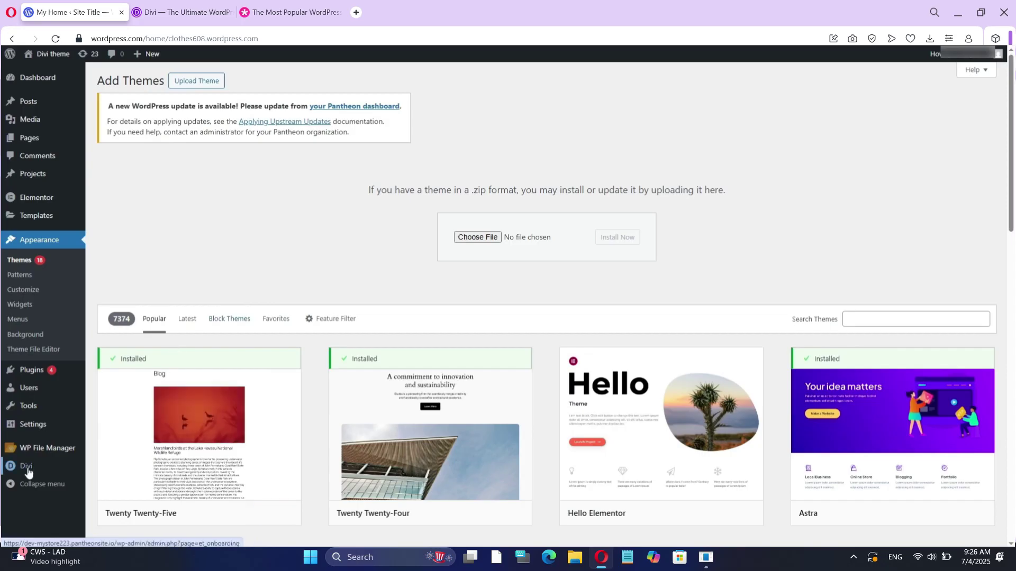
mouse_move(25, 471)
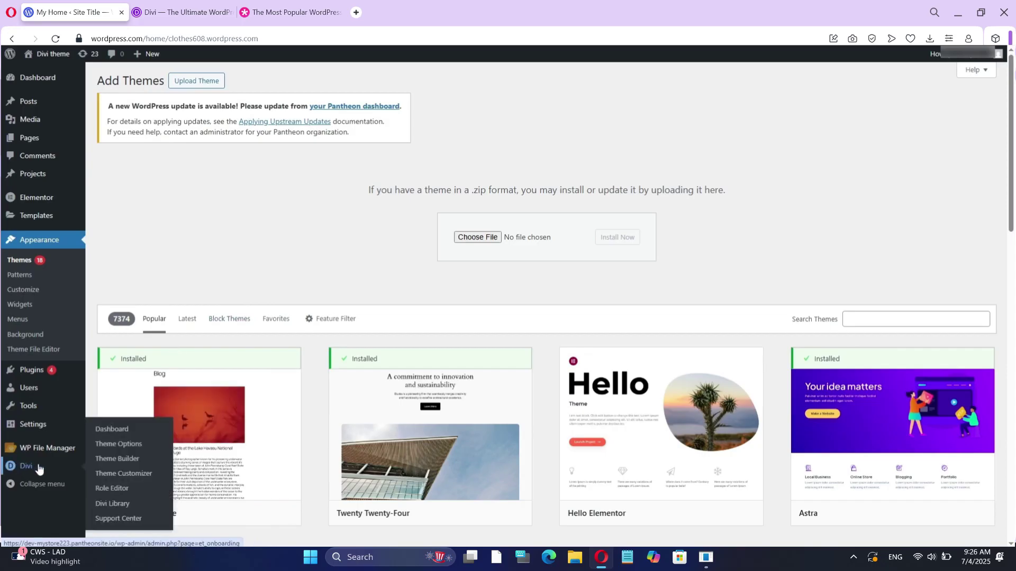
left_click(111, 447)
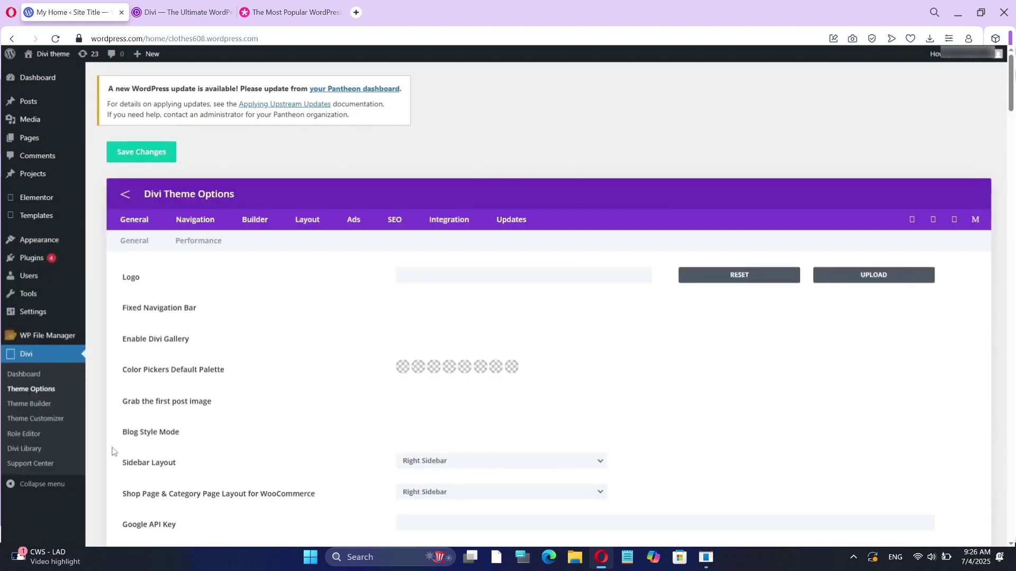
left_click(527, 231)
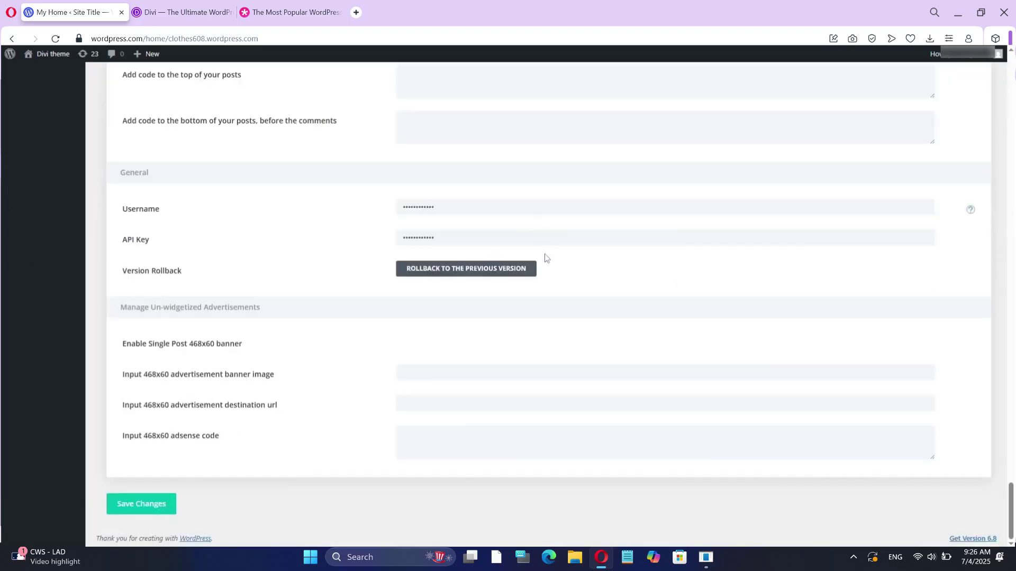
Examine the Username and API Key fields in the Updates settings of the Divi Theme Options
scroll(547, 275, "up", 6)
scroll(192, 460, "down", 1)
scroll(192, 459, "down", 2)
left_click_drag(169, 420, 102, 422)
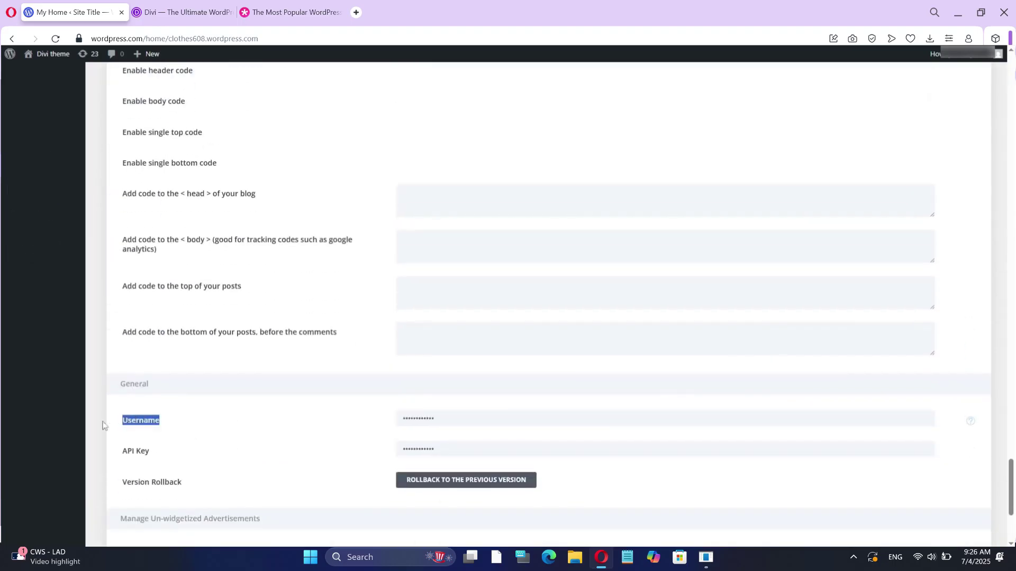
left_click_drag(158, 454, 119, 459)
scroll(252, 456, "up", 11)
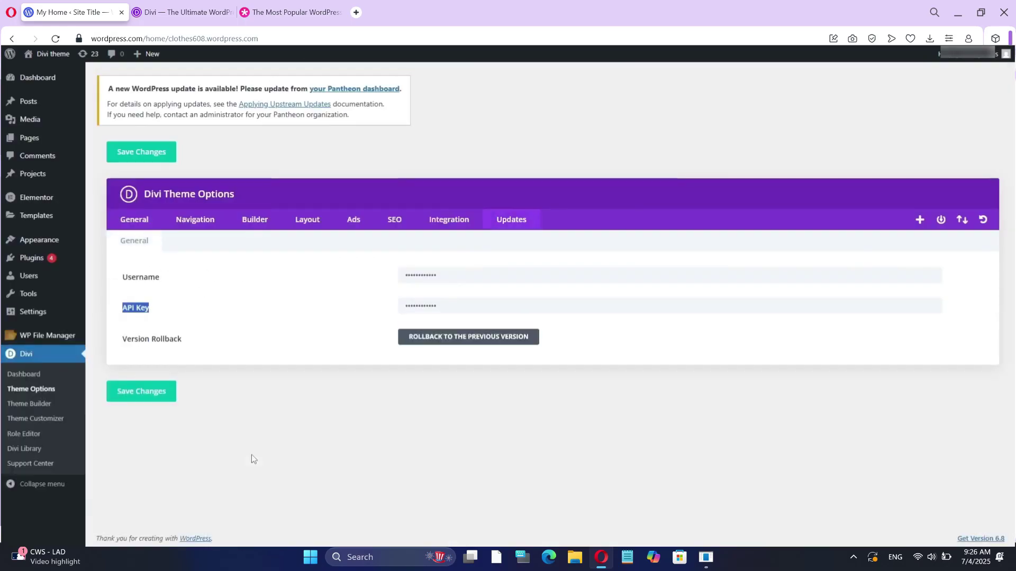
left_click(251, 455)
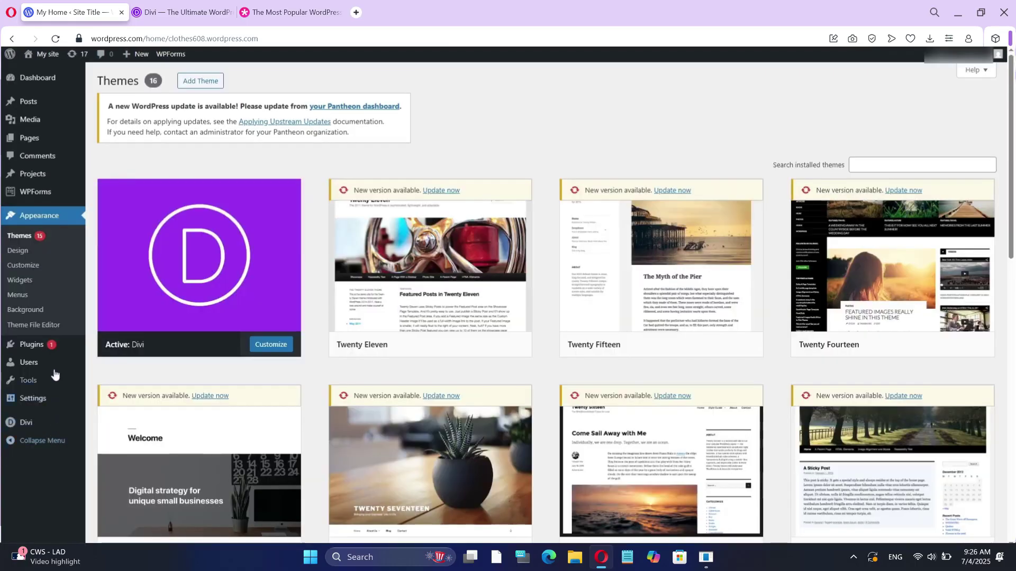
Create a new page in the Divi Visual Builder and browse the premade layouts as its starting point
mouse_move(38, 141)
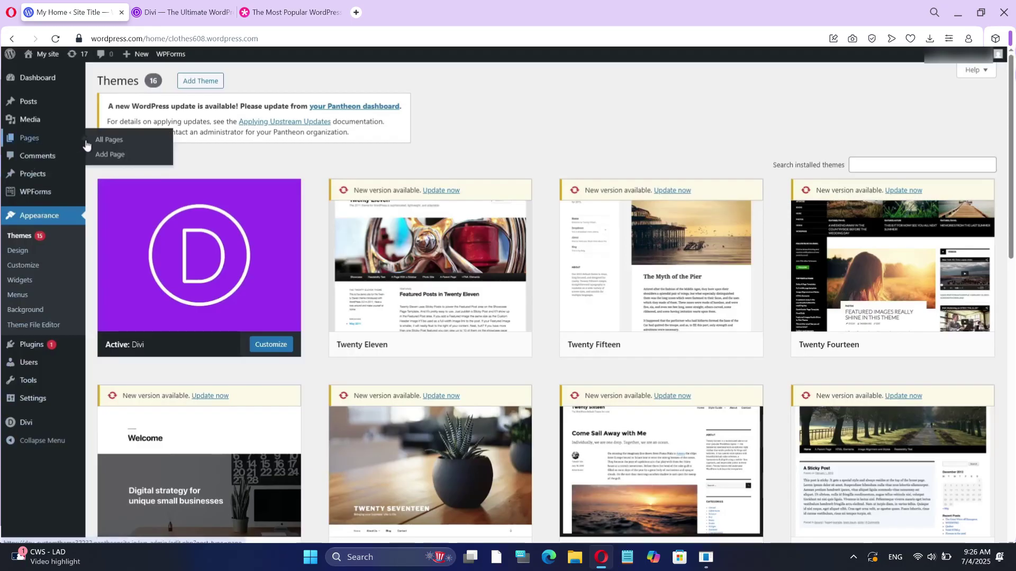
mouse_move(160, 212)
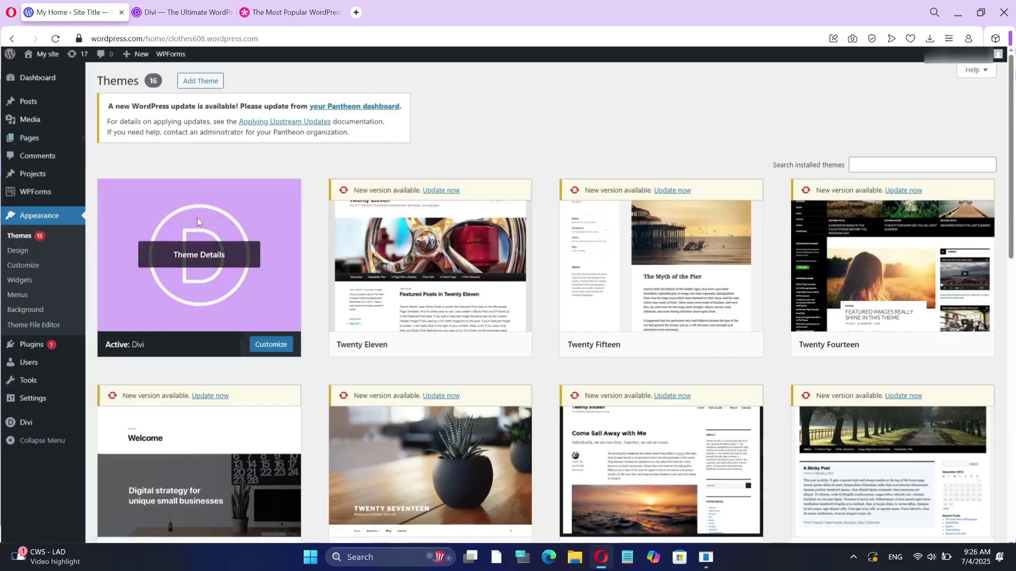
left_click(243, 204)
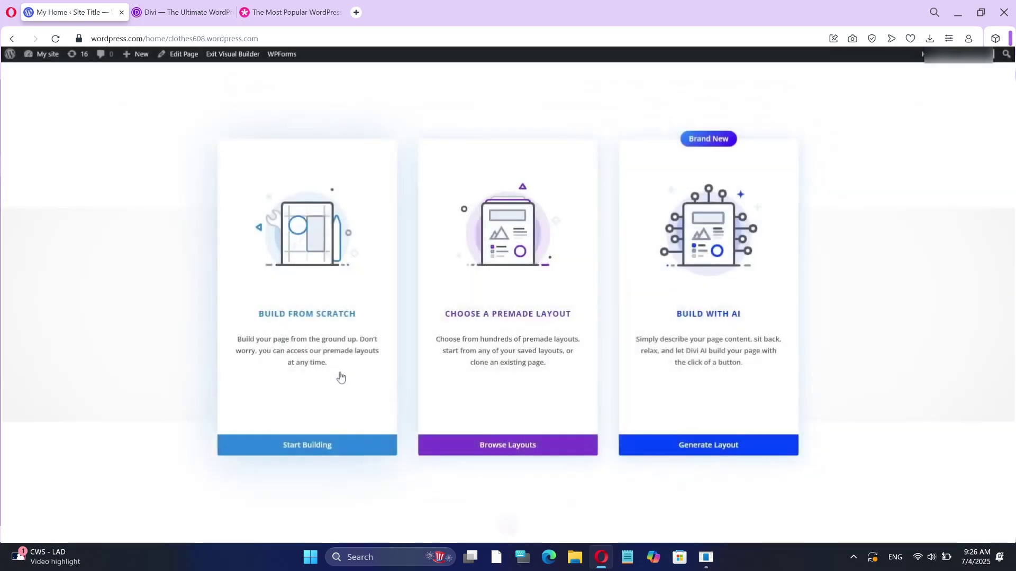
left_click(489, 444)
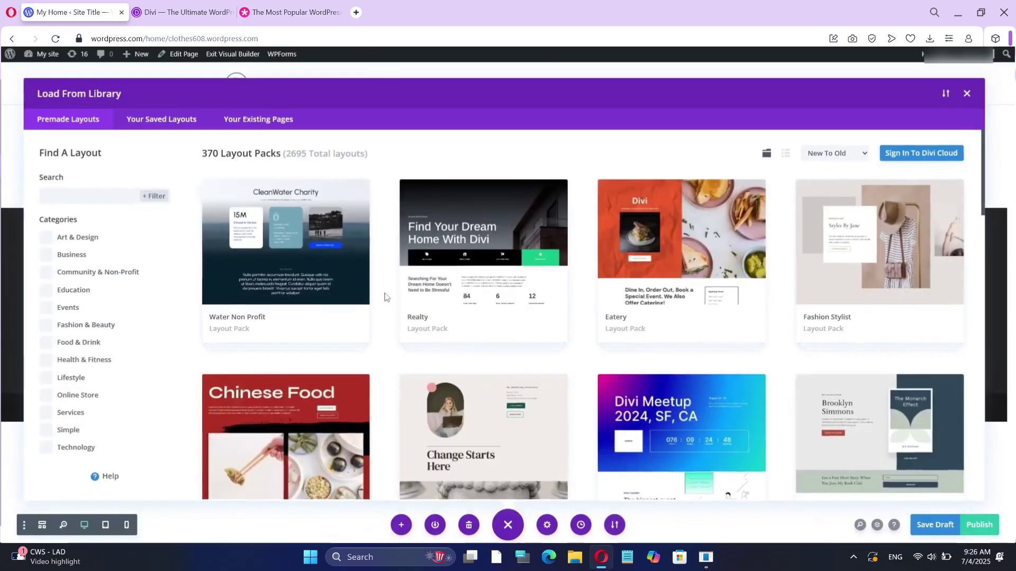
Filter the premade layouts by the Business category and open the Consulting layout pack
left_click(79, 259)
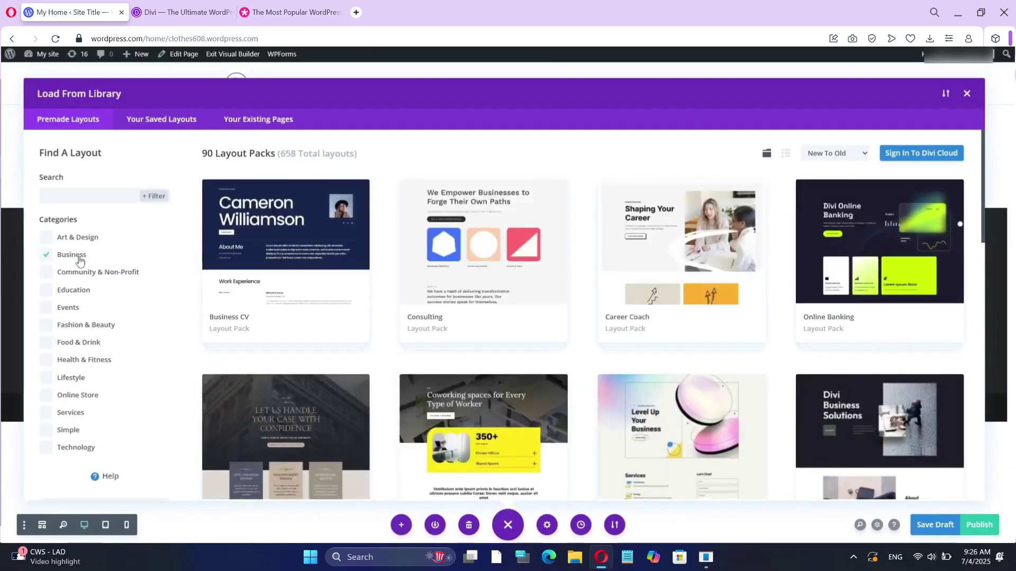
scroll(341, 286, "down", 2)
scroll(341, 285, "down", 2)
scroll(390, 297, "up", 5)
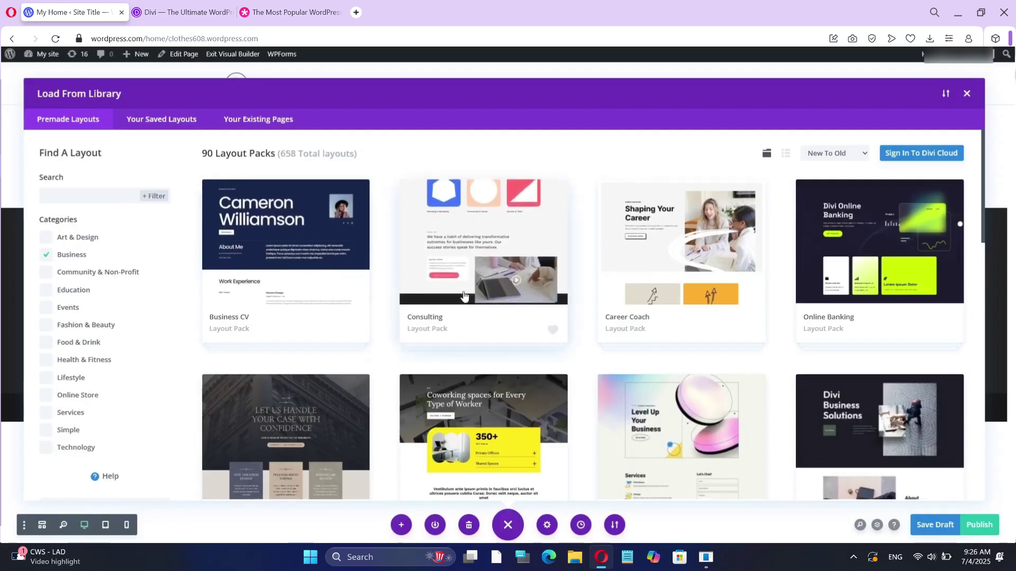
left_click(495, 289)
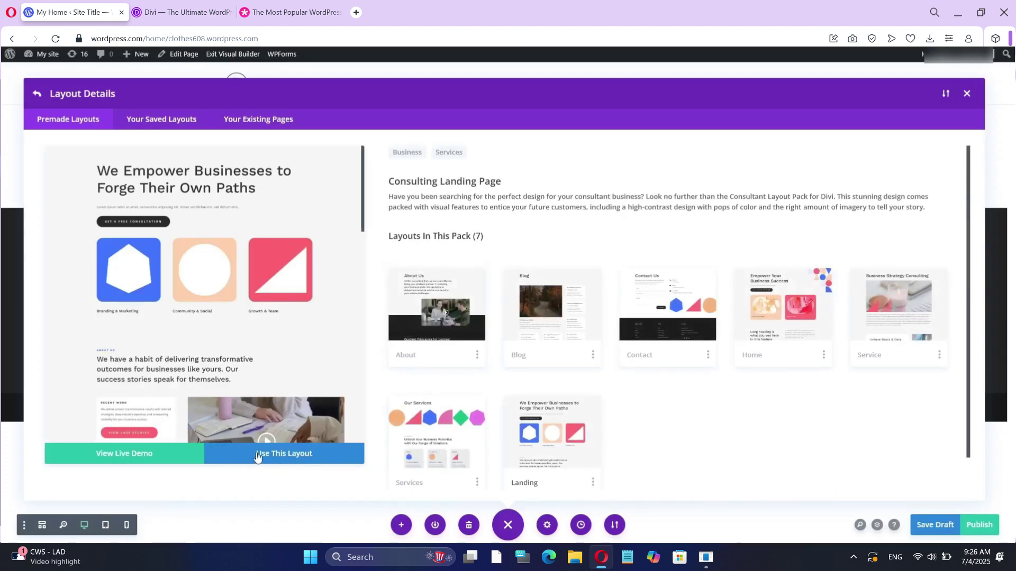
Load the Consulting Landing Page layout into the page, importing its design presets
scroll(256, 352, "down", 3)
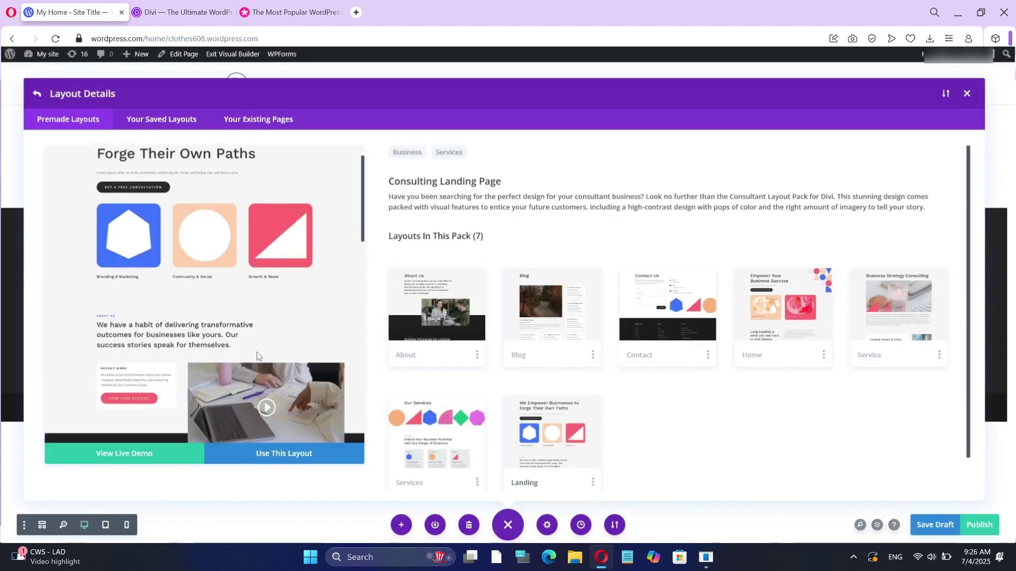
left_click(289, 455)
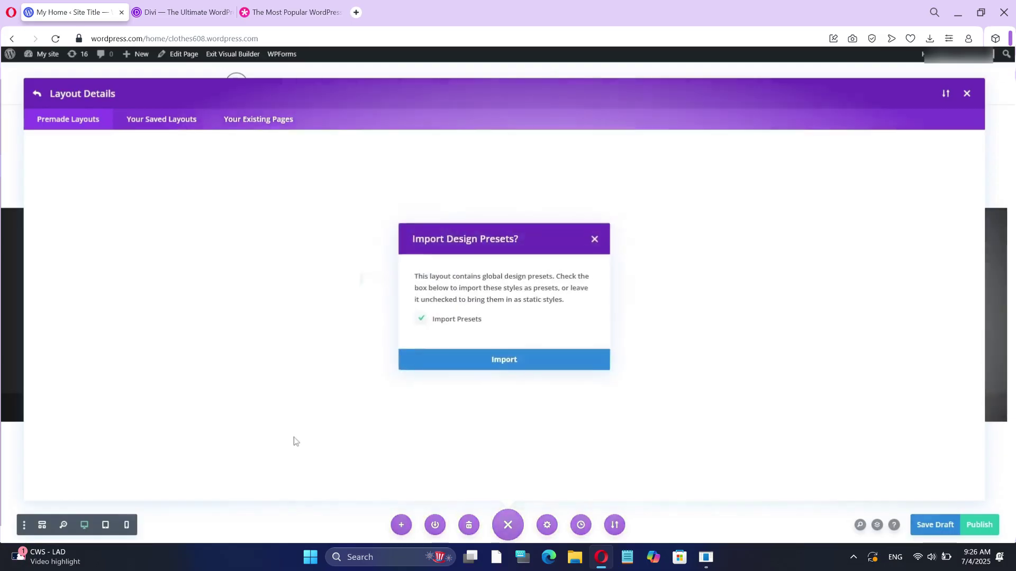
left_click(466, 362)
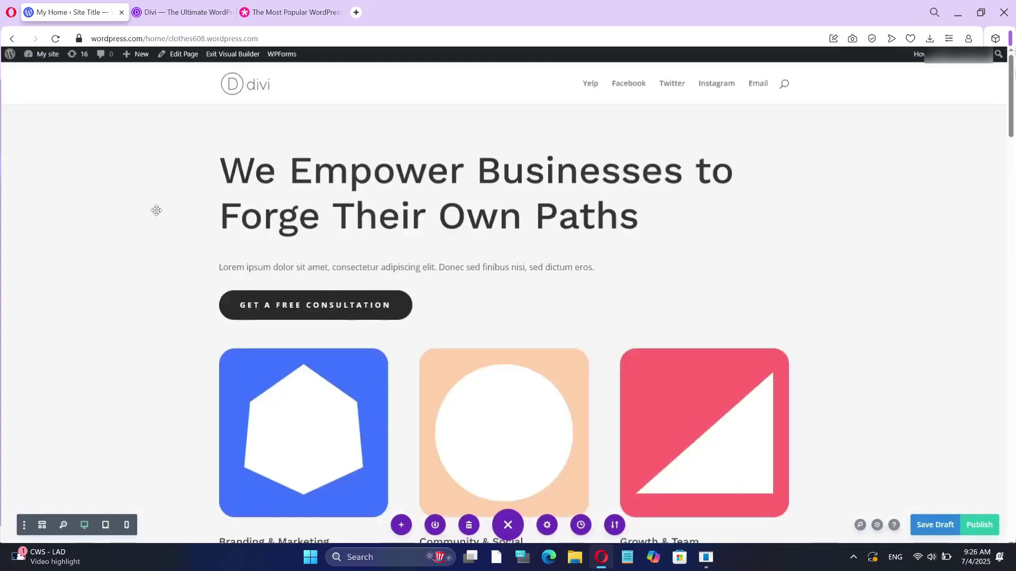
Look over the sections of the imported Consulting landing page in the builder
scroll(157, 210, "down", 2)
scroll(236, 252, "up", 2)
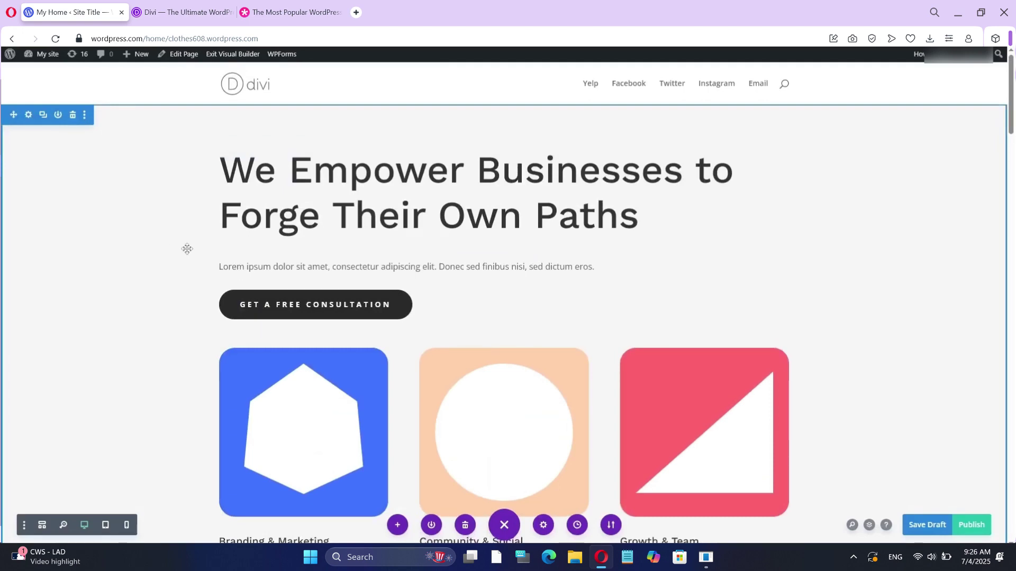
scroll(249, 296, "down", 8)
scroll(250, 298, "down", 6)
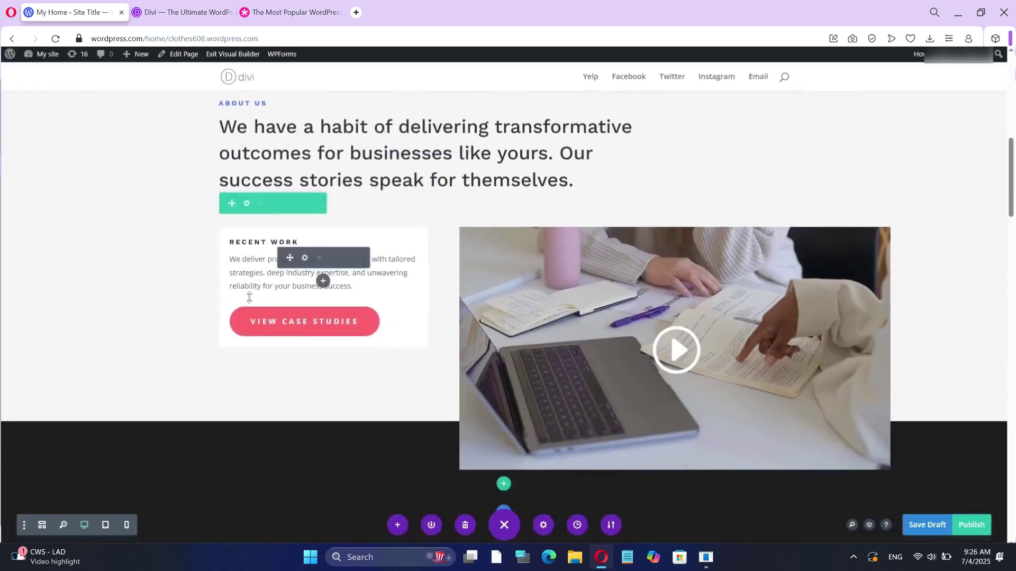
Select a letter in the hero headline to view the inline text formatting options
scroll(422, 391, "down", 4)
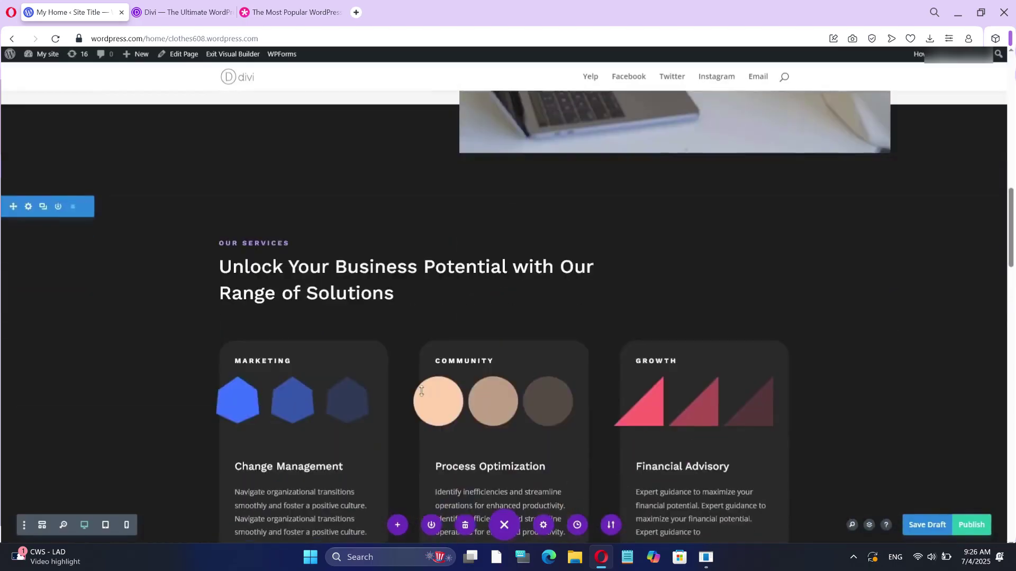
scroll(415, 377, "up", 4)
scroll(415, 376, "up", 14)
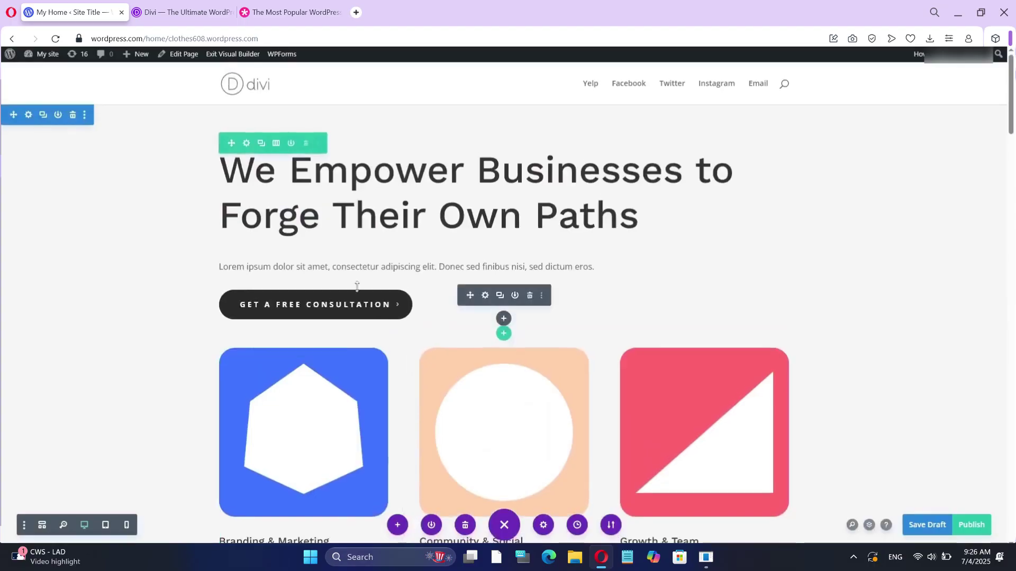
left_click(373, 175)
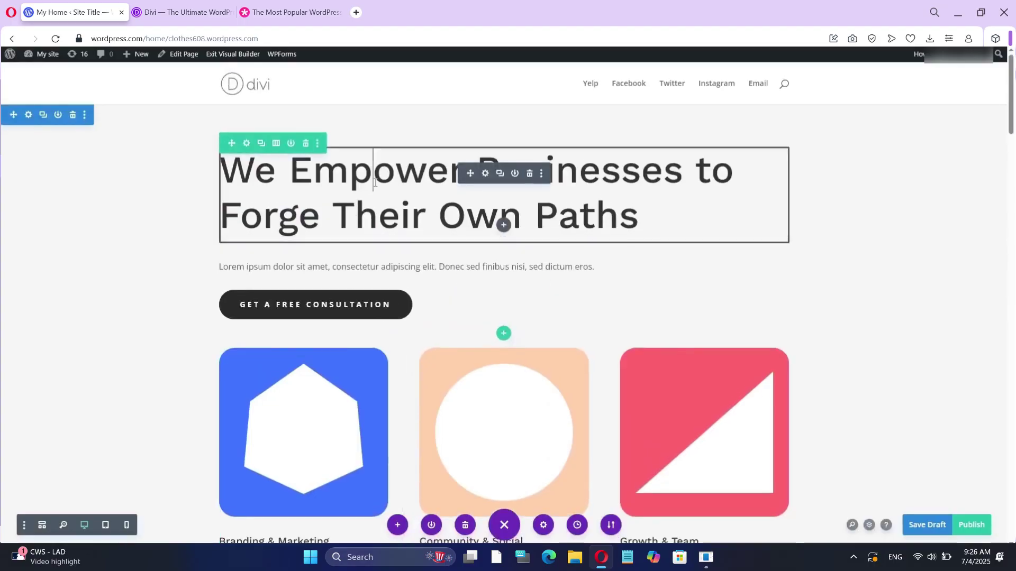
left_click_drag(373, 175, 350, 175)
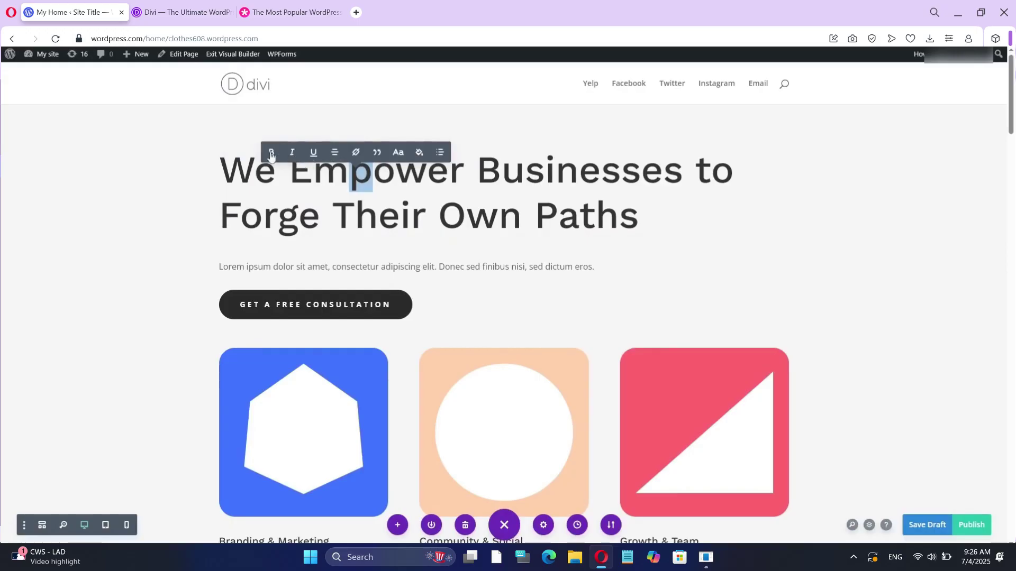
left_click(240, 181)
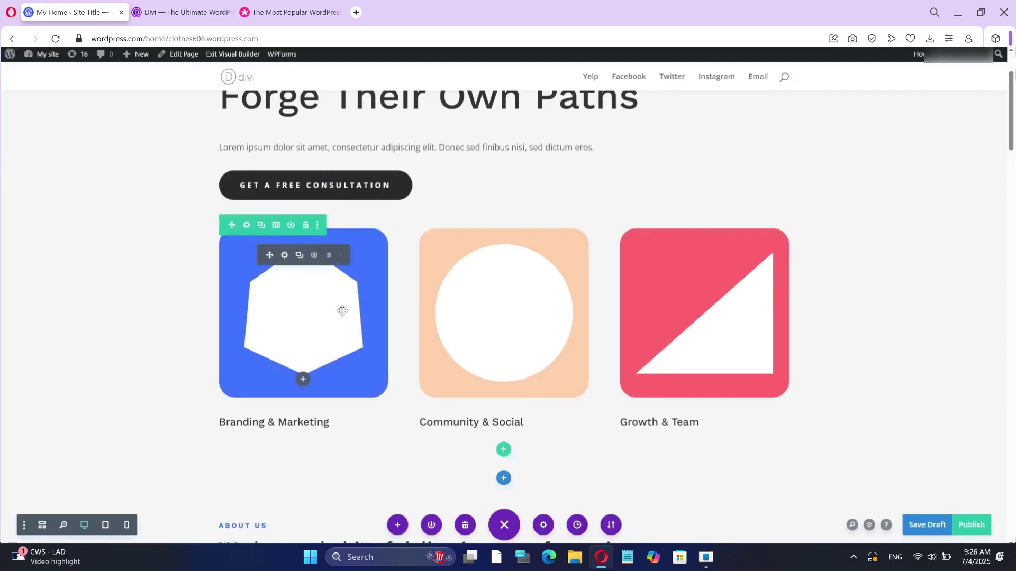
Open the settings of the blue hexagon image and look over its design options
left_click(285, 256)
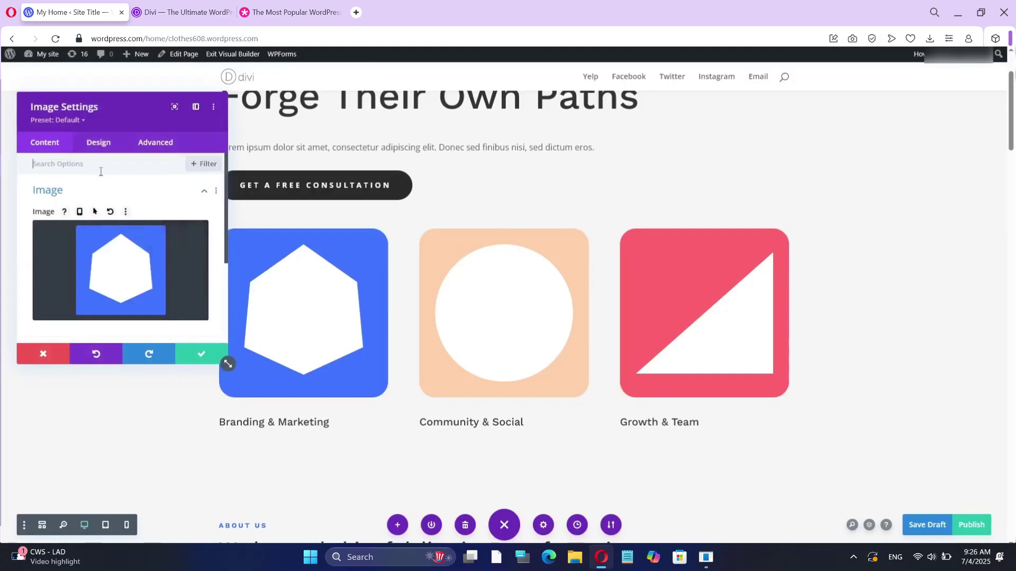
left_click(101, 144)
scroll(135, 234, "down", 5)
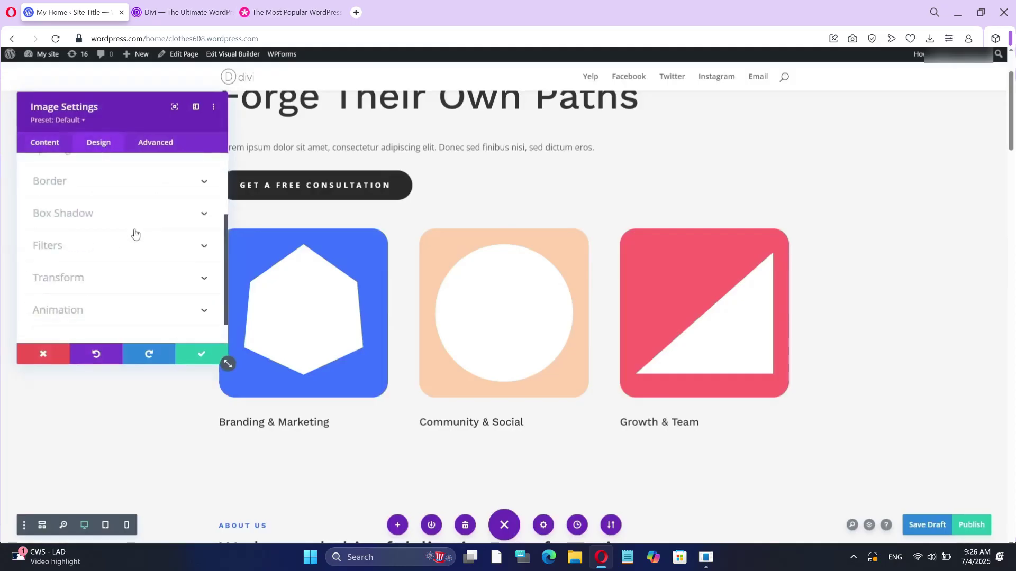
left_click(201, 354)
Delete the Get a Free Consultation button and duplicate the blue hexagon image above Branding & Marketing
mouse_move(358, 191)
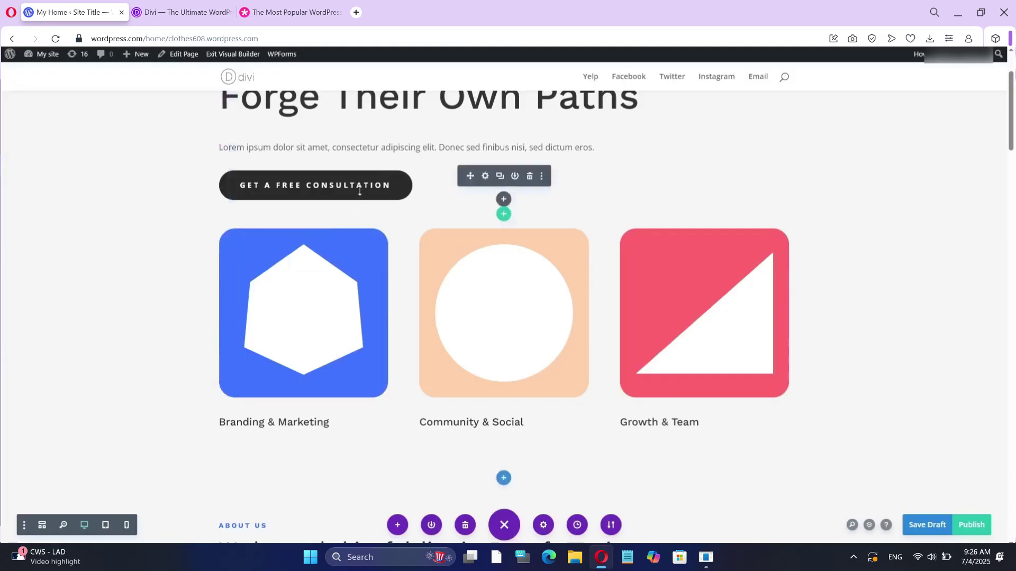
left_click(530, 175)
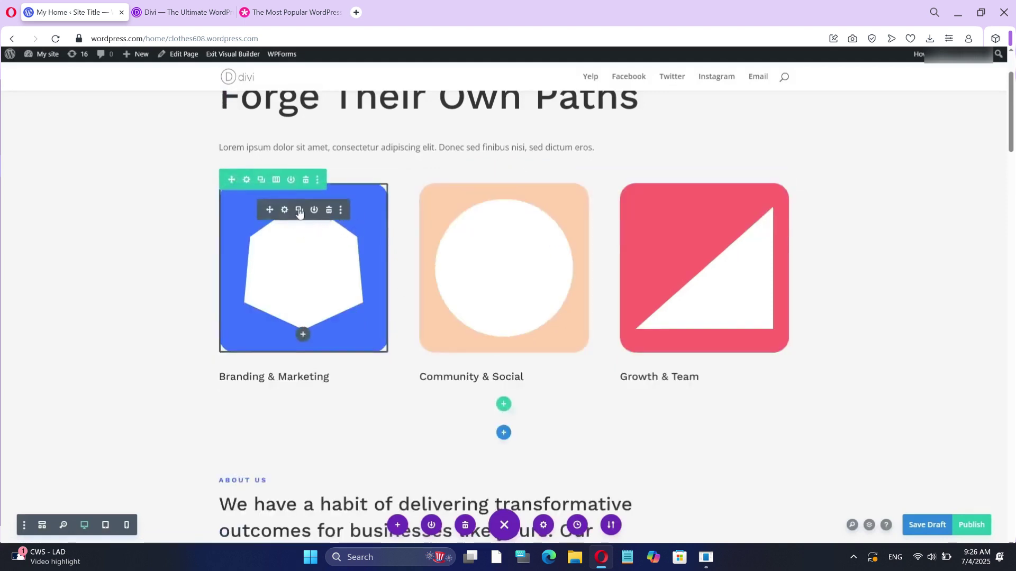
left_click(299, 210)
View the background options of the About Us heading text, close its settings, and save the page as a draft
scroll(310, 340, "down", 5)
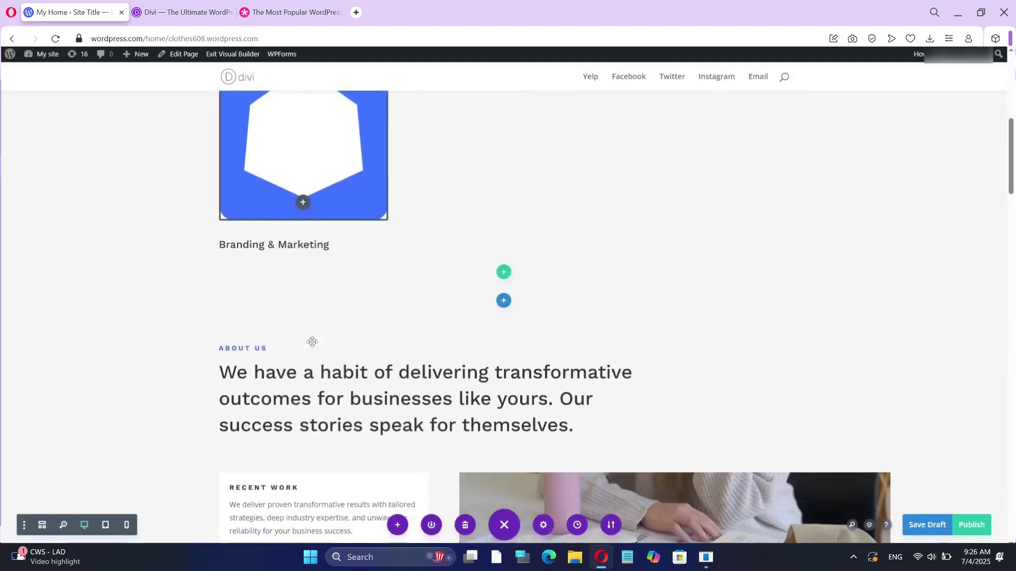
scroll(402, 354, "down", 2)
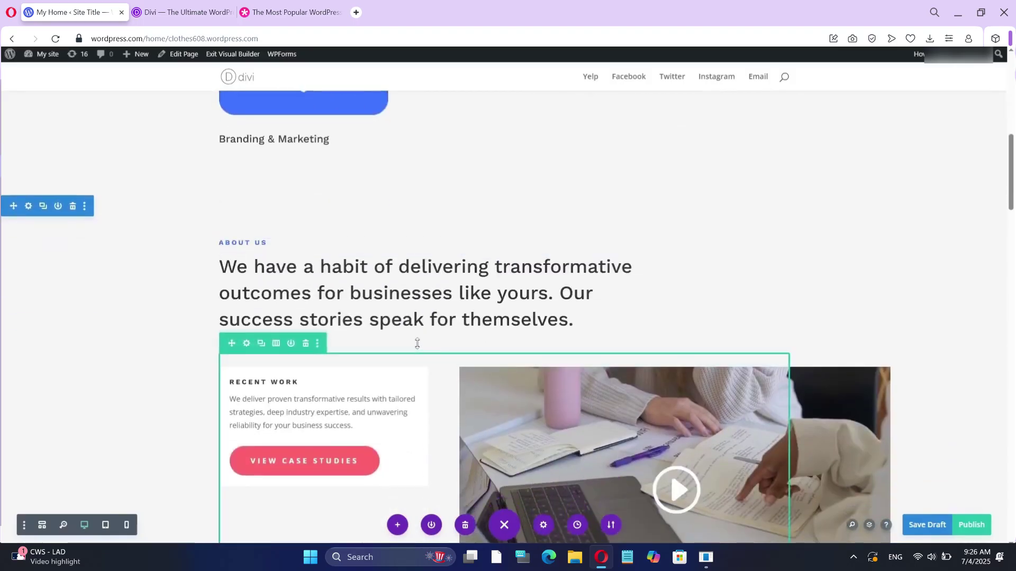
left_click(411, 280)
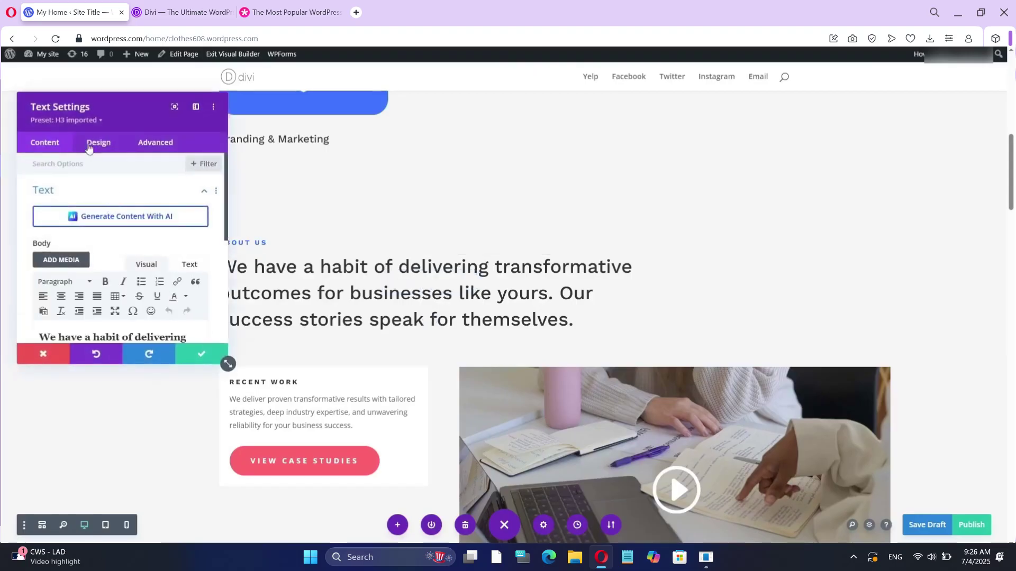
scroll(87, 256, "down", 2)
scroll(86, 255, "down", 4)
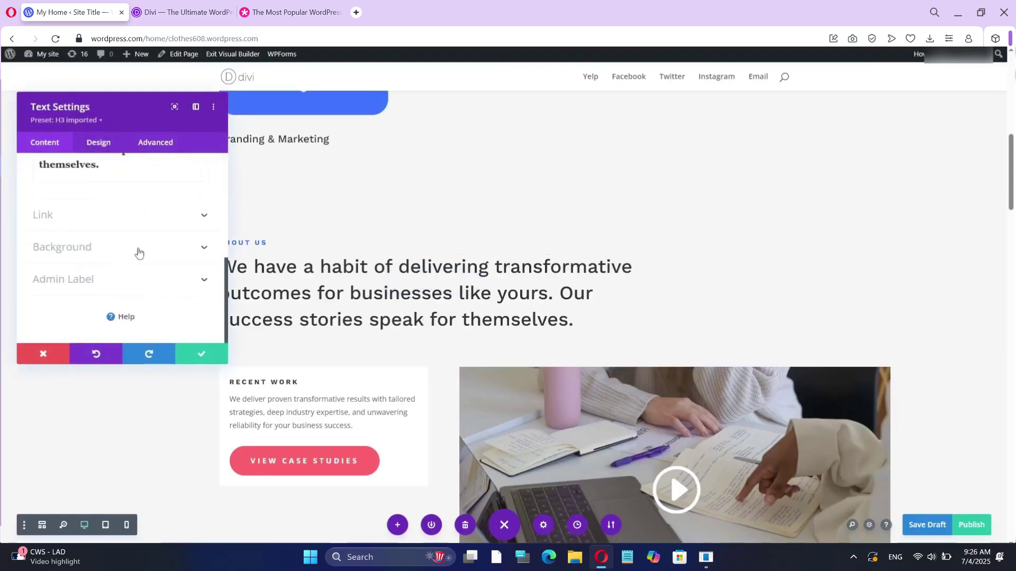
left_click(138, 251)
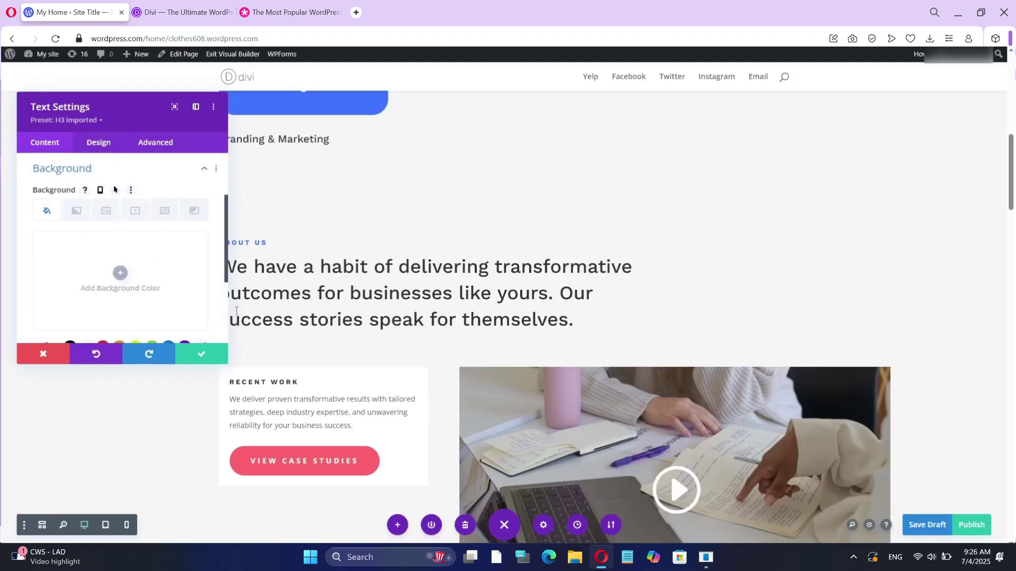
left_click(213, 350)
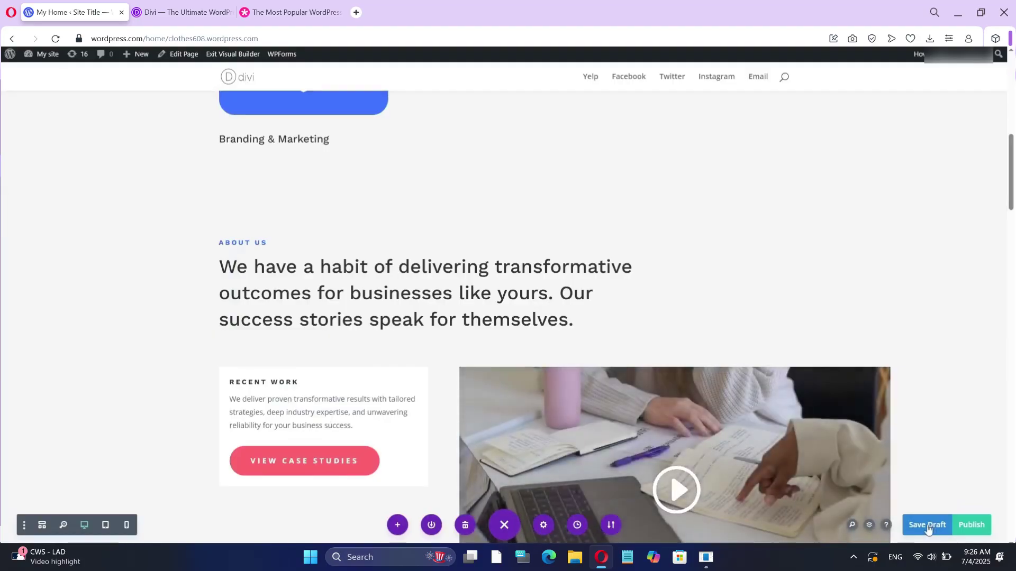
left_click(927, 525)
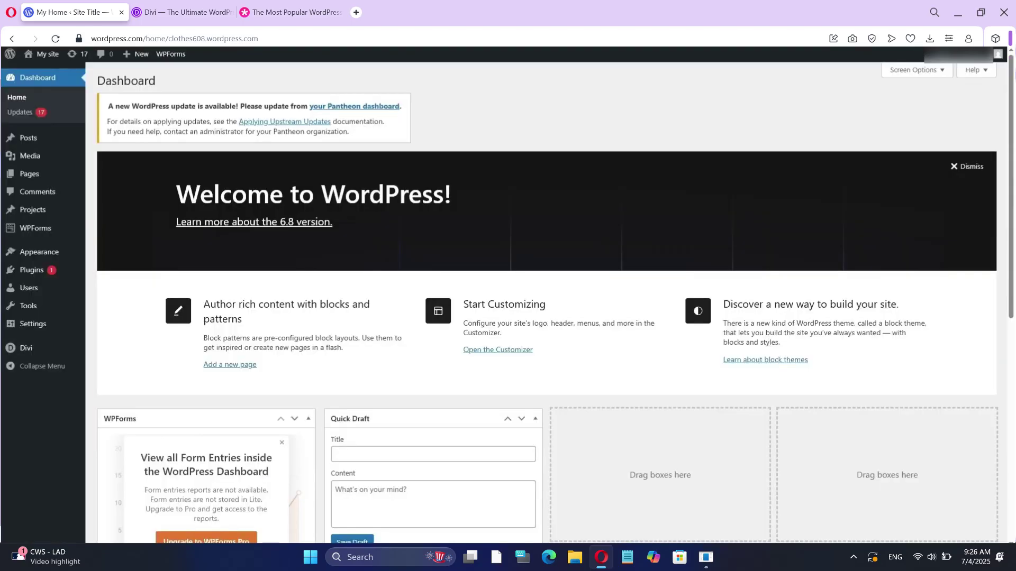
In the site's Reading settings, set the homepage to the static page Home and save the changes
mouse_move(37, 209)
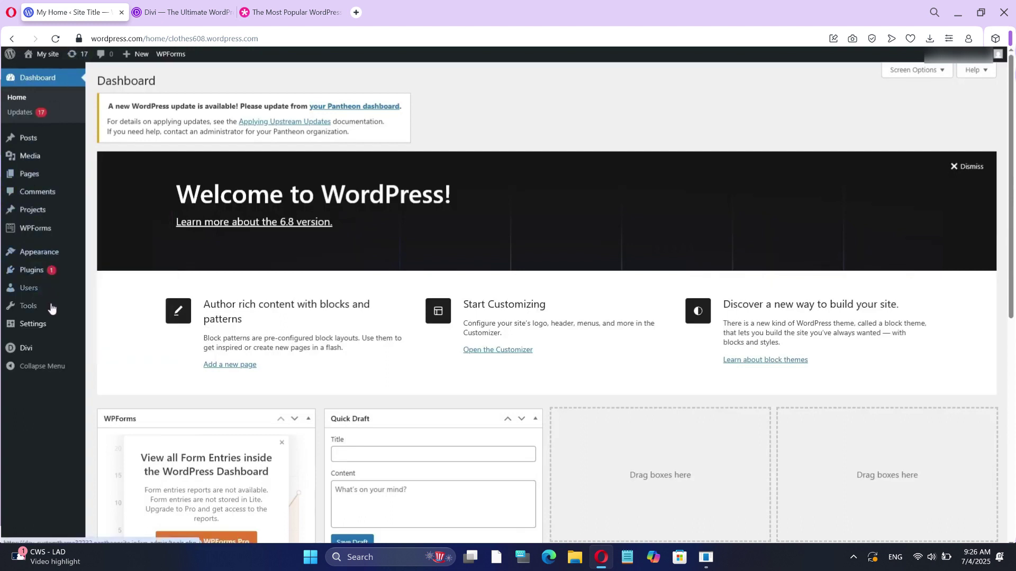
mouse_move(53, 323)
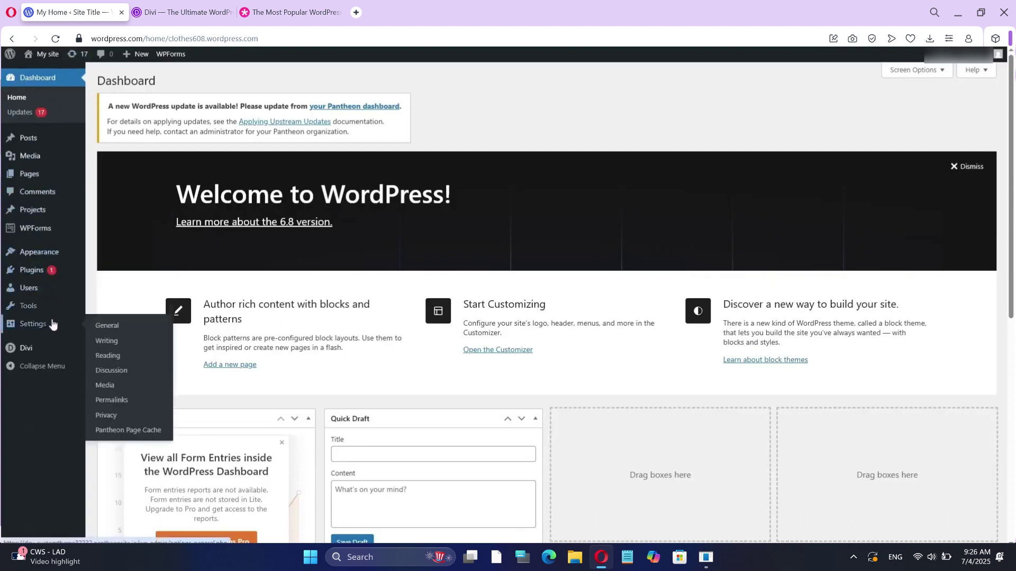
left_click(114, 354)
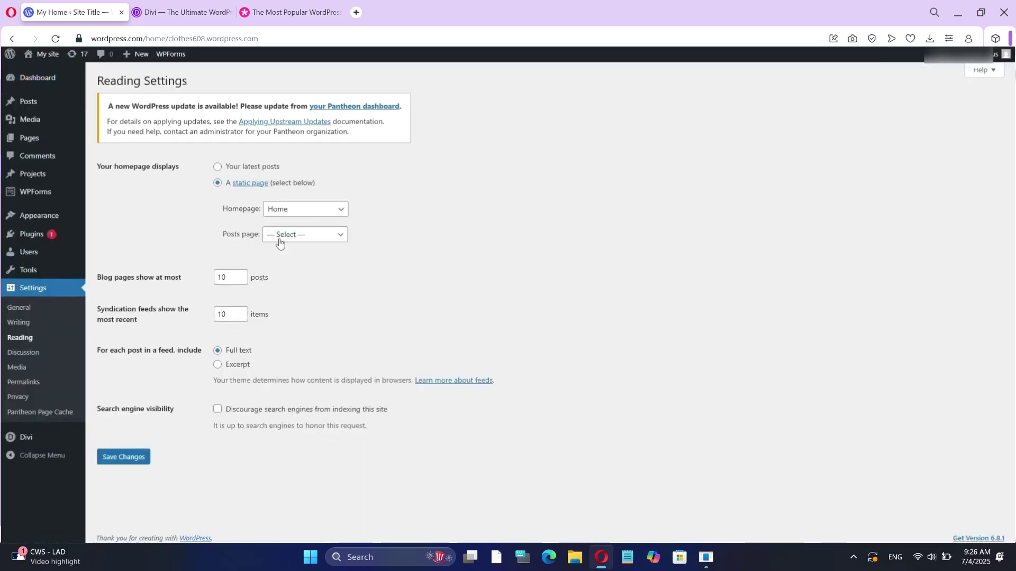
left_click(217, 168)
left_click(217, 183)
left_click(294, 215)
left_click(295, 217)
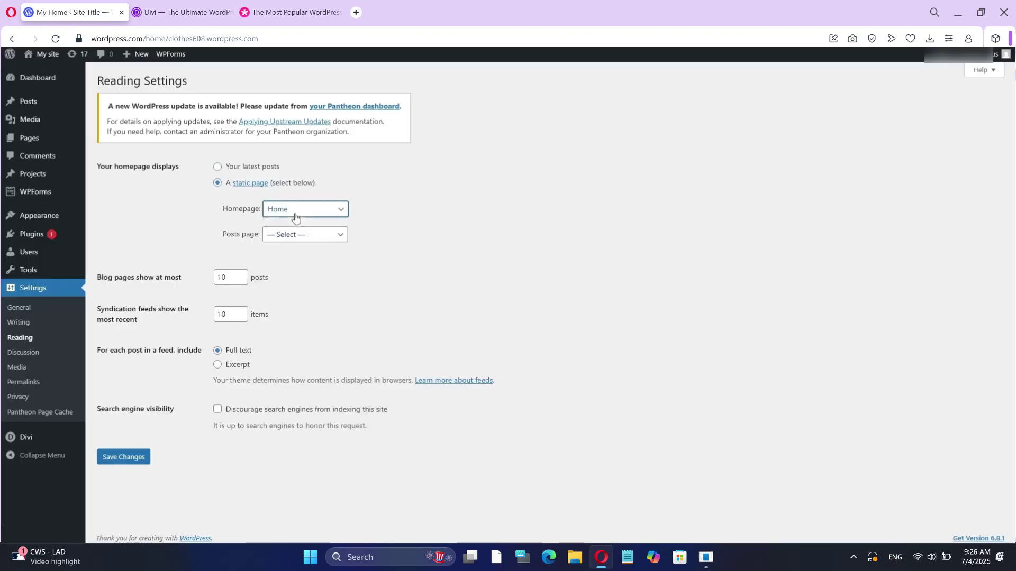
left_click(130, 458)
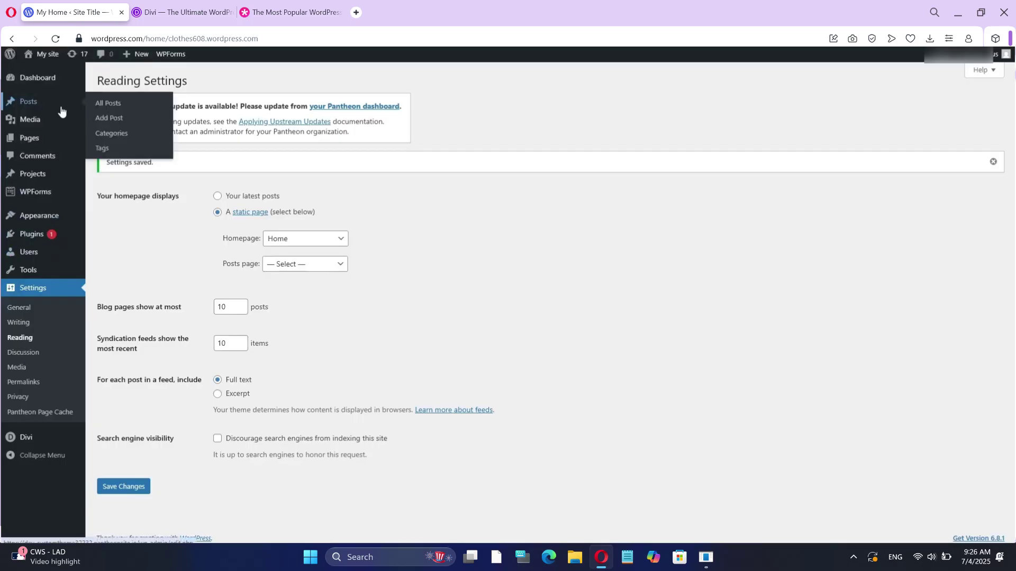
Create another page and load the Consulting Landing Page layout from the Business category of premade layouts
mouse_move(55, 141)
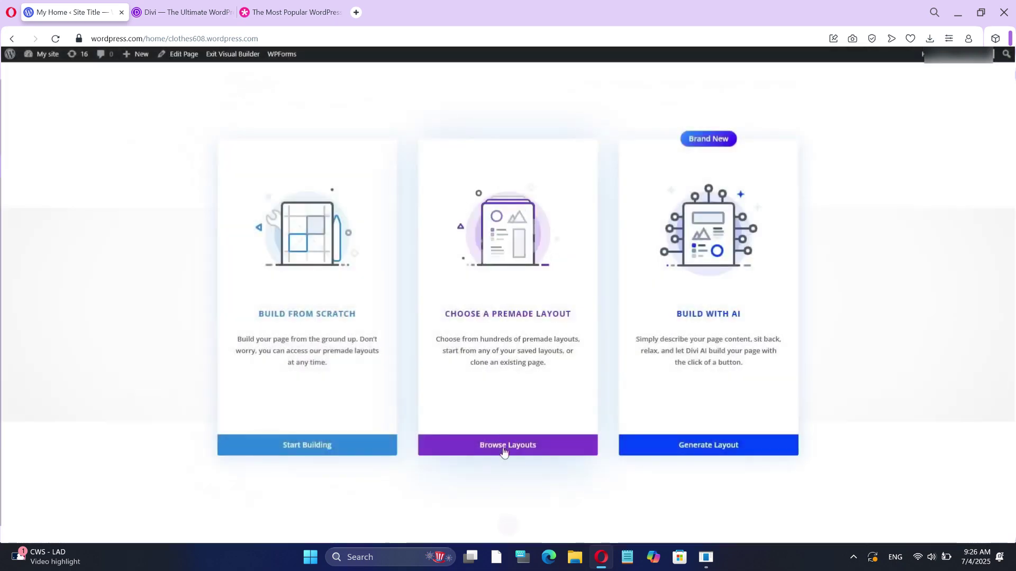
left_click(503, 448)
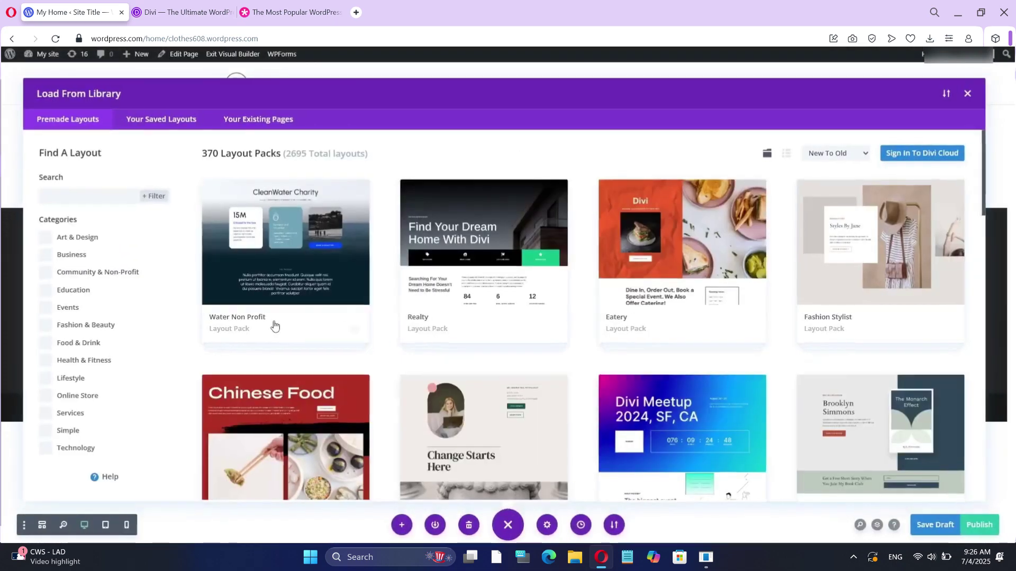
left_click(72, 256)
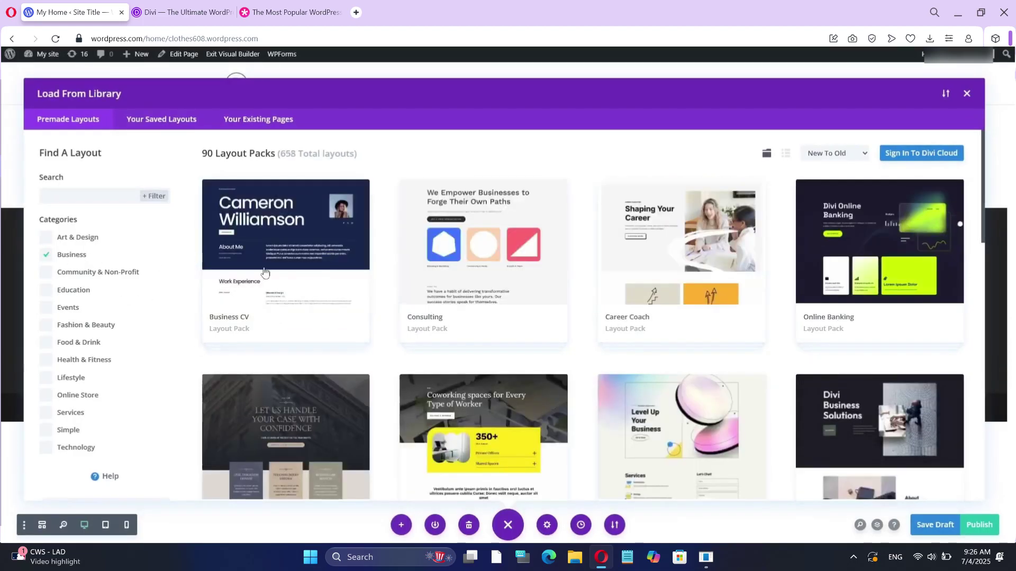
left_click(517, 273)
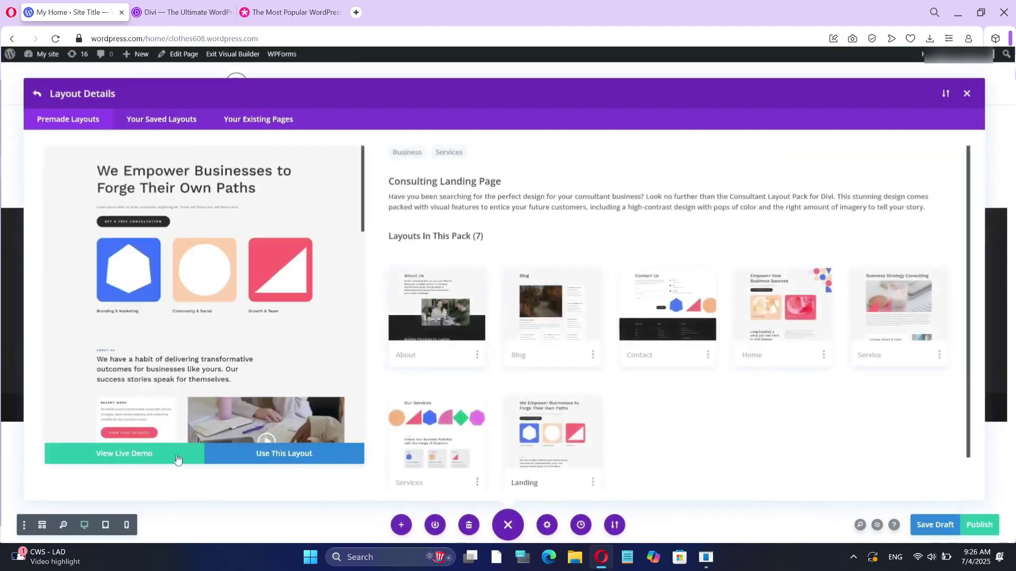
left_click(245, 452)
left_click(520, 374)
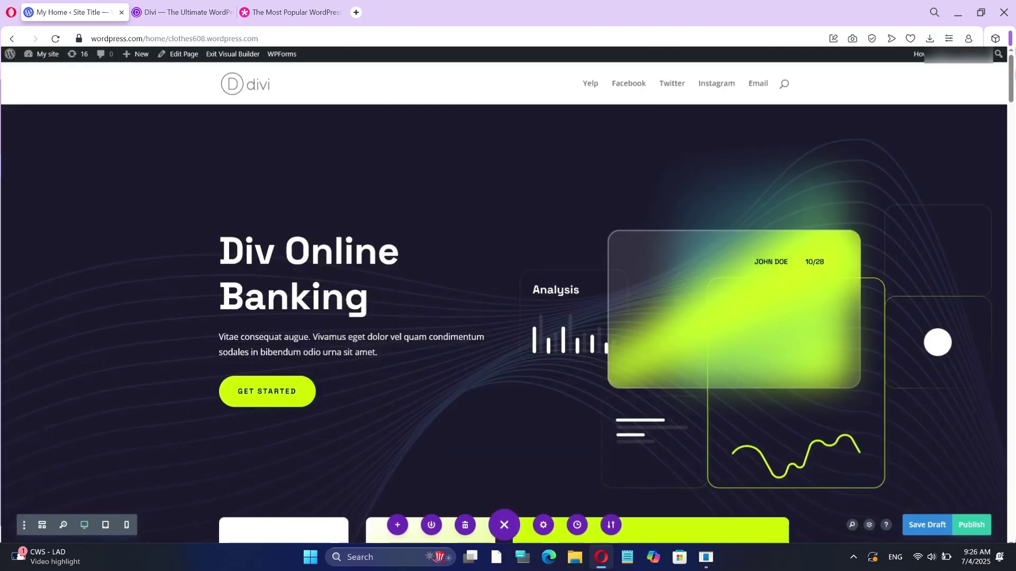
Publish the page built from the premade Consulting layout
scroll(508, 307, "down", 10)
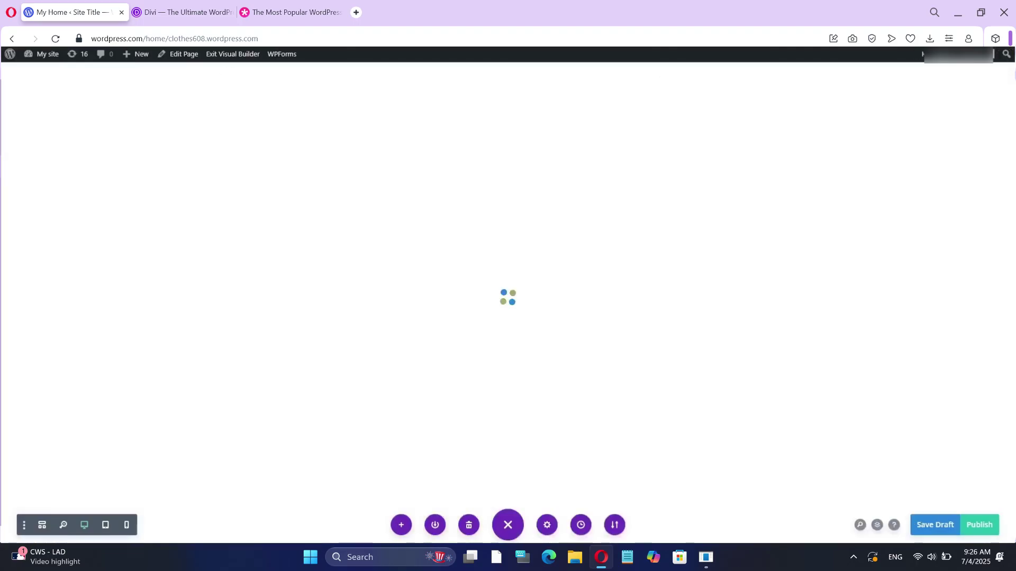
scroll(321, 350, "down", 10)
scroll(320, 350, "down", 20)
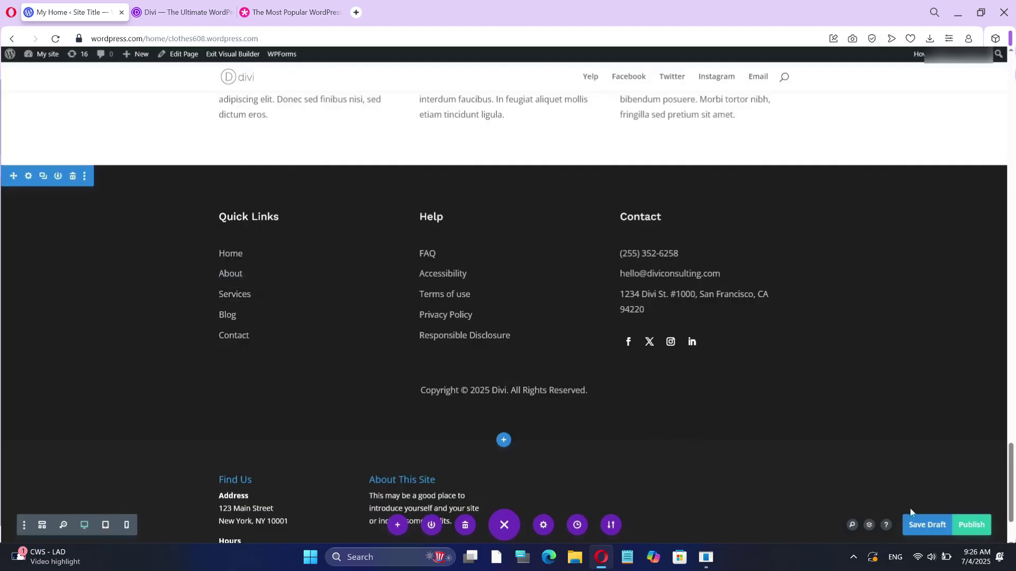
left_click(972, 525)
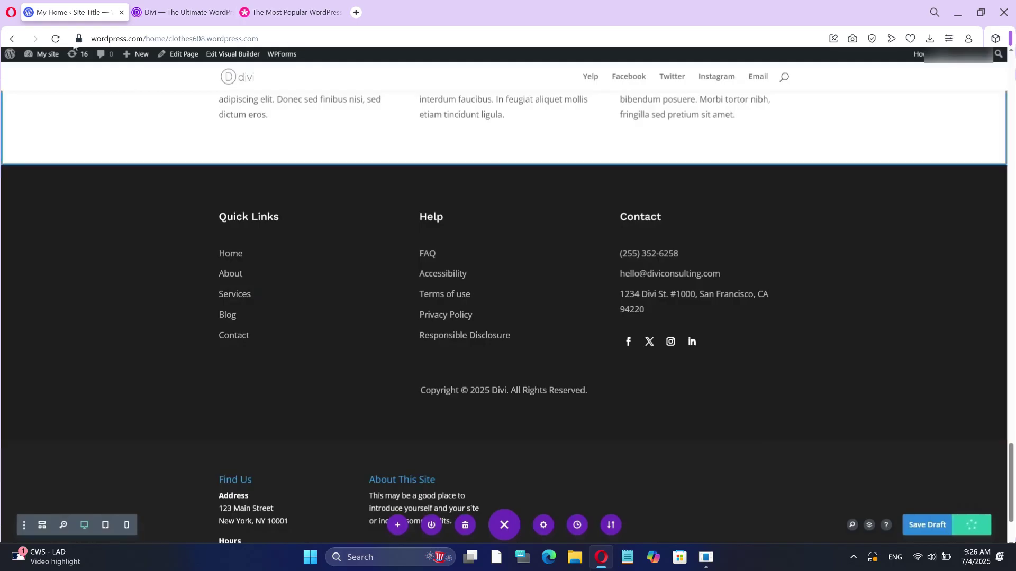
Return to the dashboard, open the menu editor, and select the page A homepage section for the Social Links Menu
mouse_move(11, 55)
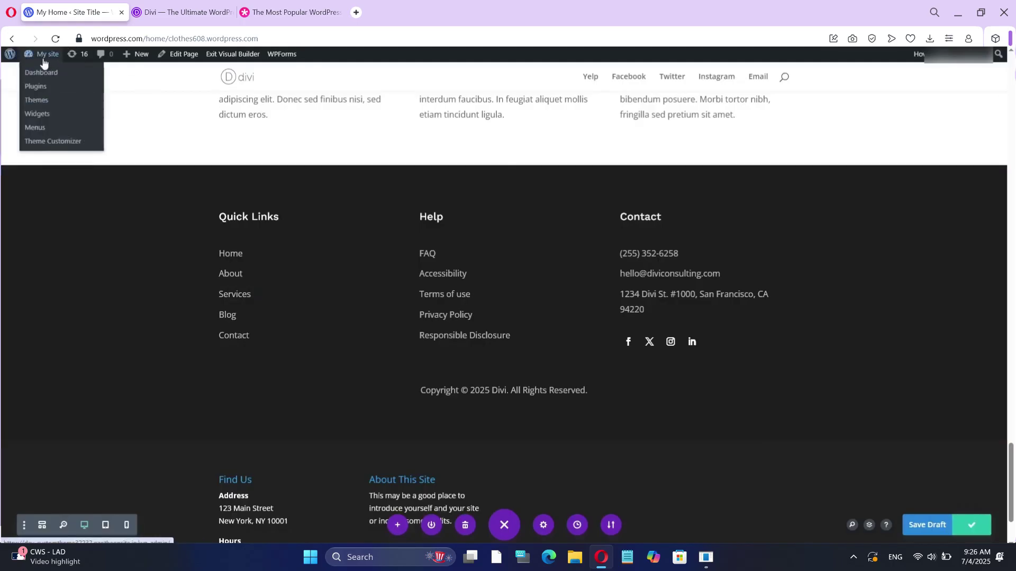
left_click(45, 74)
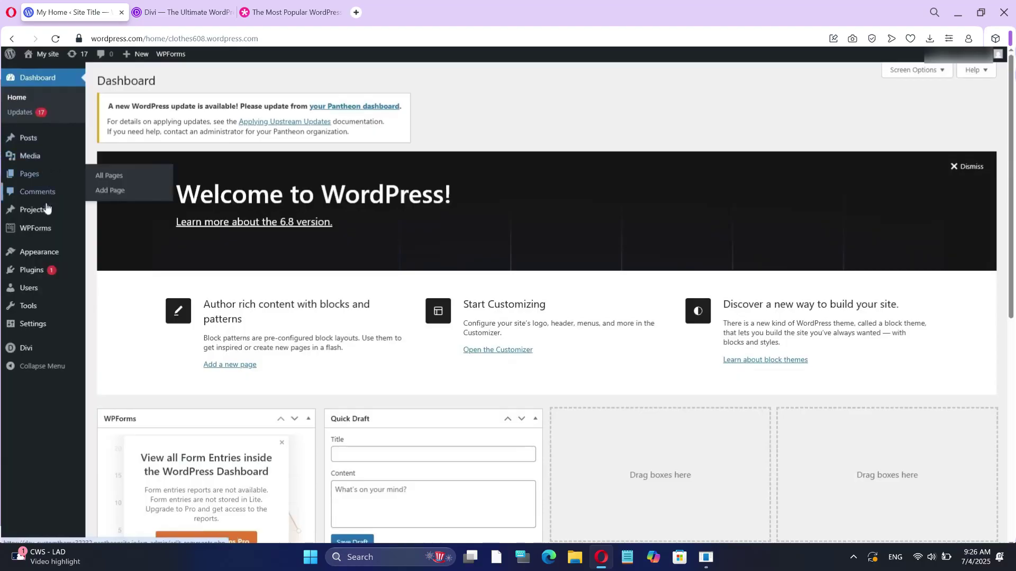
mouse_move(51, 256)
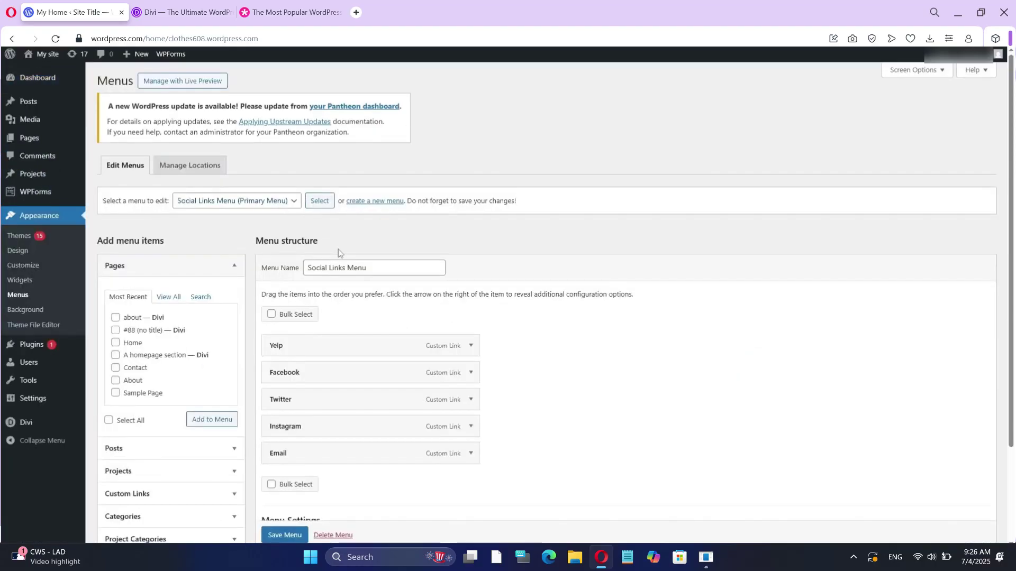
scroll(339, 253, "down", 2)
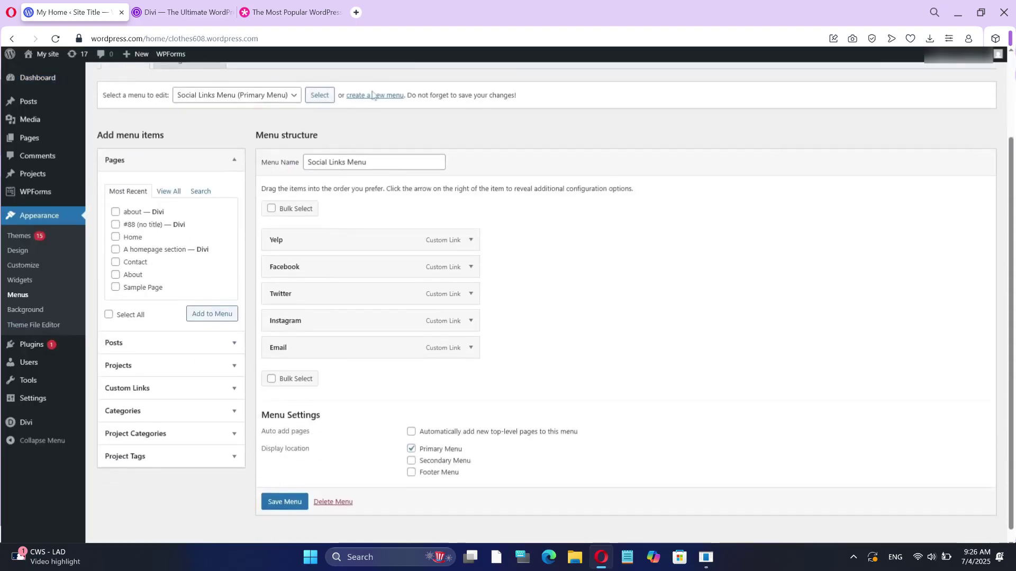
left_click(115, 250)
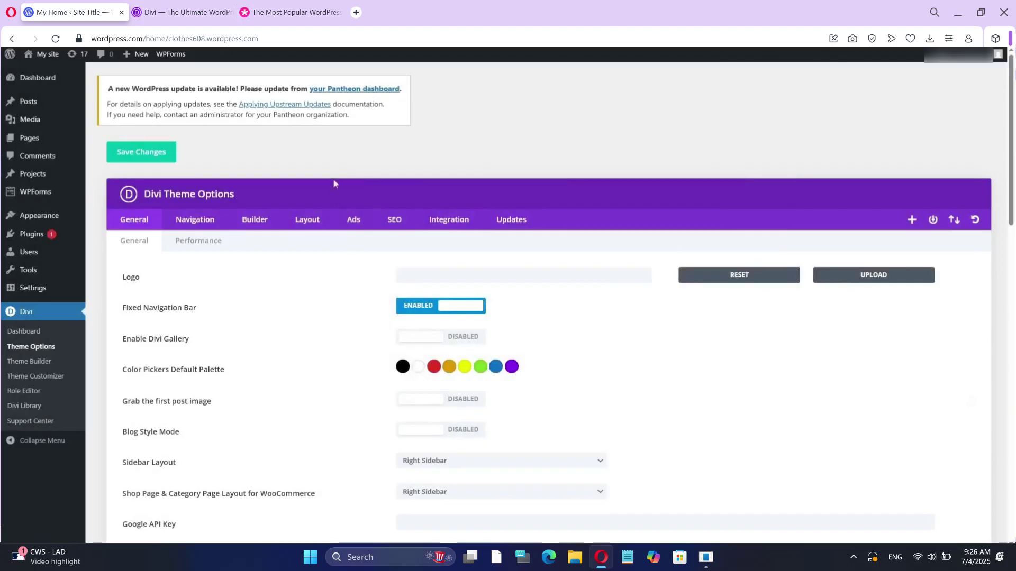
Review the general Divi theme options and go to the Logo field
scroll(307, 205, "down", 2)
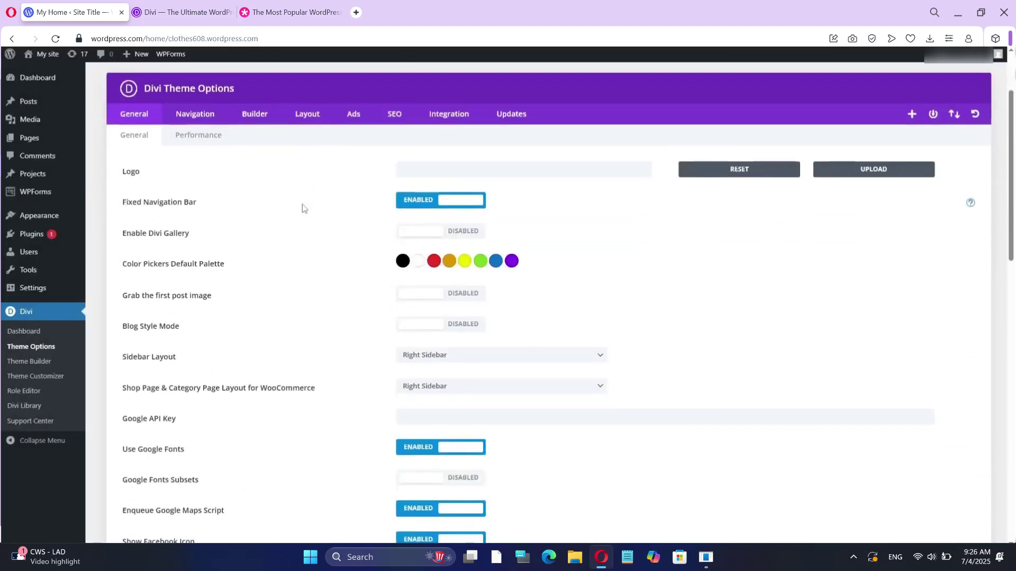
left_click(423, 167)
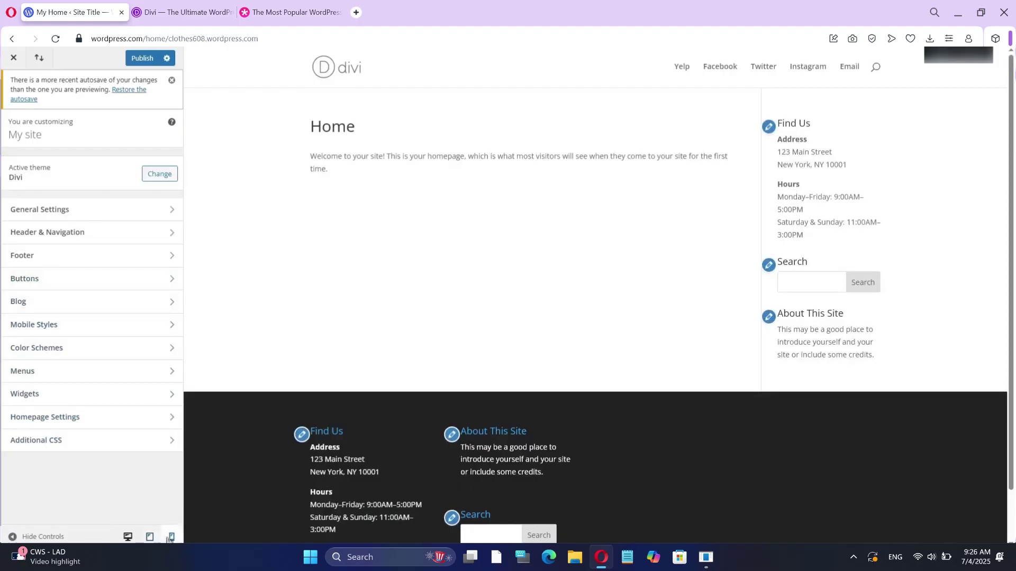
Preview the Home page at mobile size in the theme customizer and check its content down to the footer widgets
left_click(171, 537)
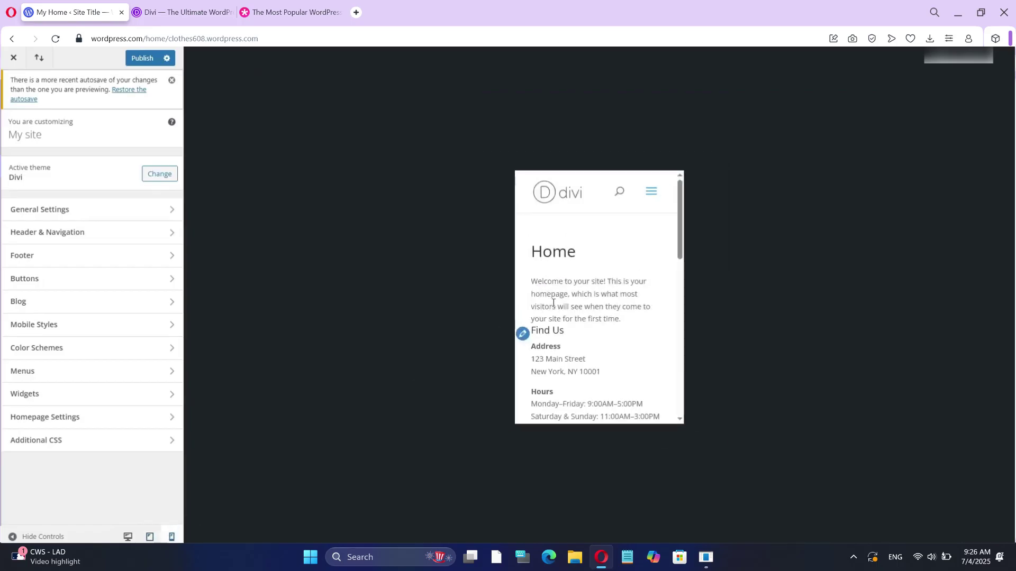
scroll(609, 281, "down", 2)
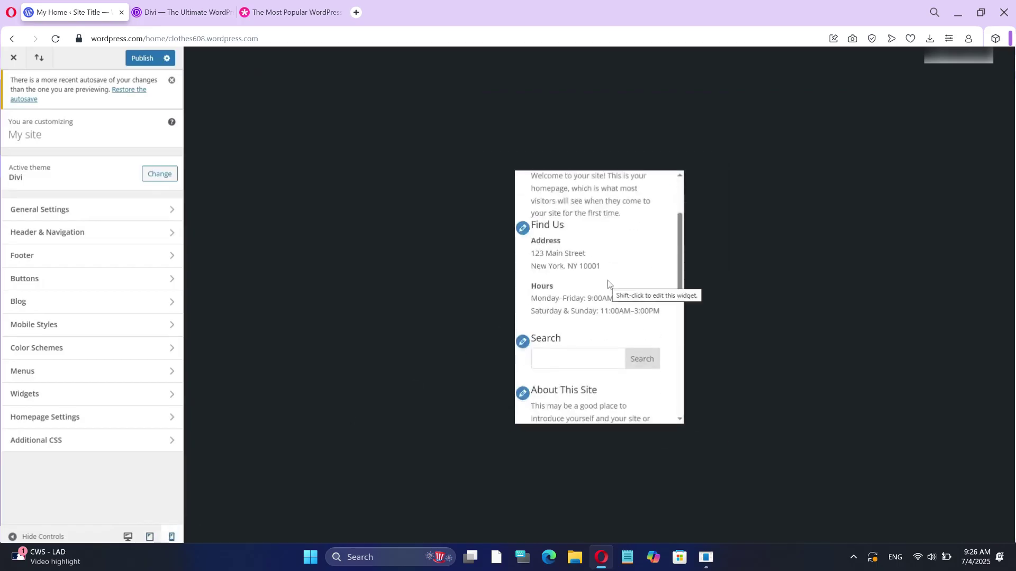
scroll(609, 284, "down", 2)
scroll(608, 284, "down", 2)
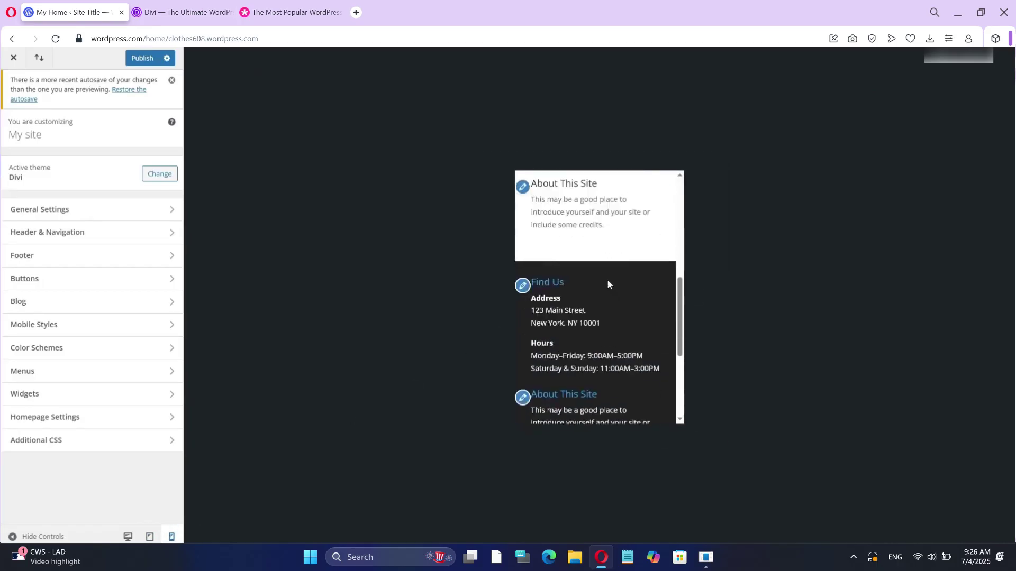
scroll(608, 283, "down", 2)
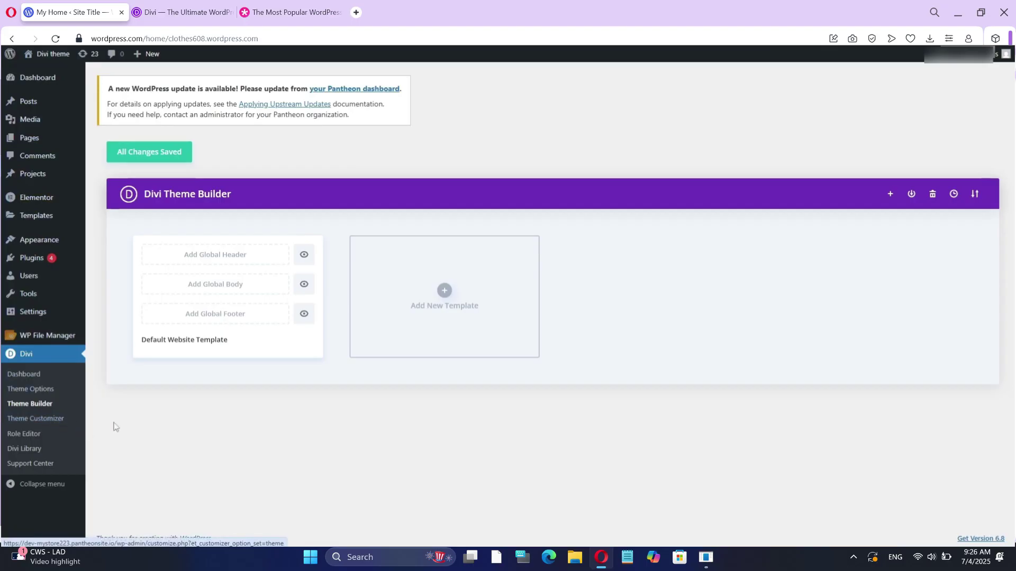
Toggle the visibility of the global header in the Default Website Template of the Divi Theme Builder
left_click(304, 256)
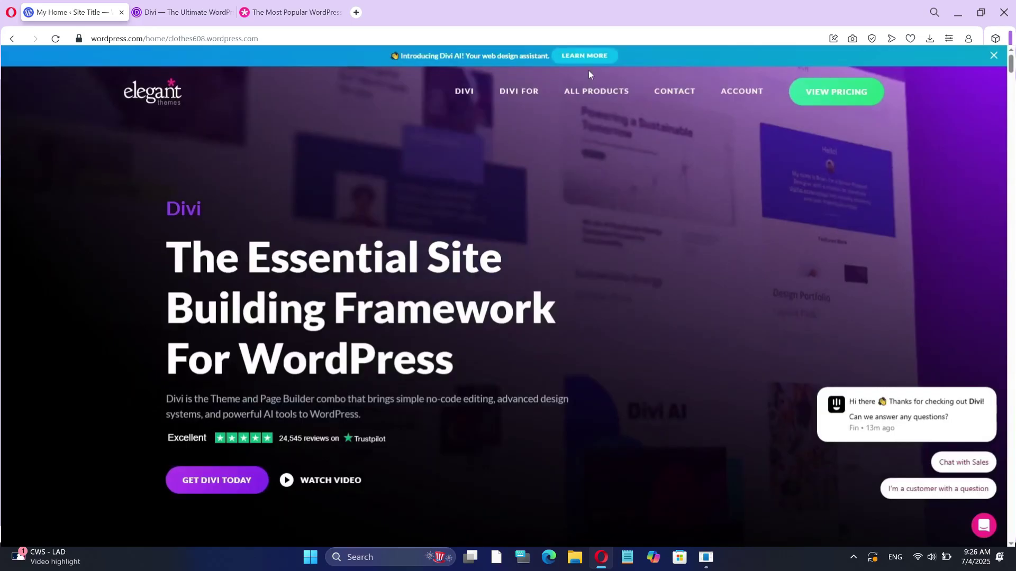
Examine the Elegant Themes product list and the Divi page's sections on visual design, Divi AI, layouts and the Theme Builder
mouse_move(596, 91)
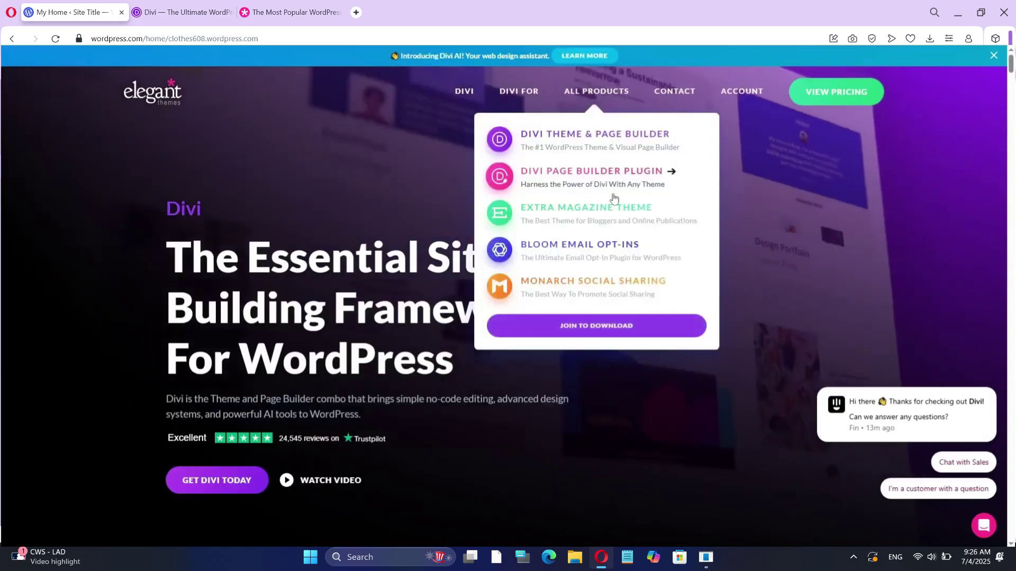
scroll(103, 202, "down", 8)
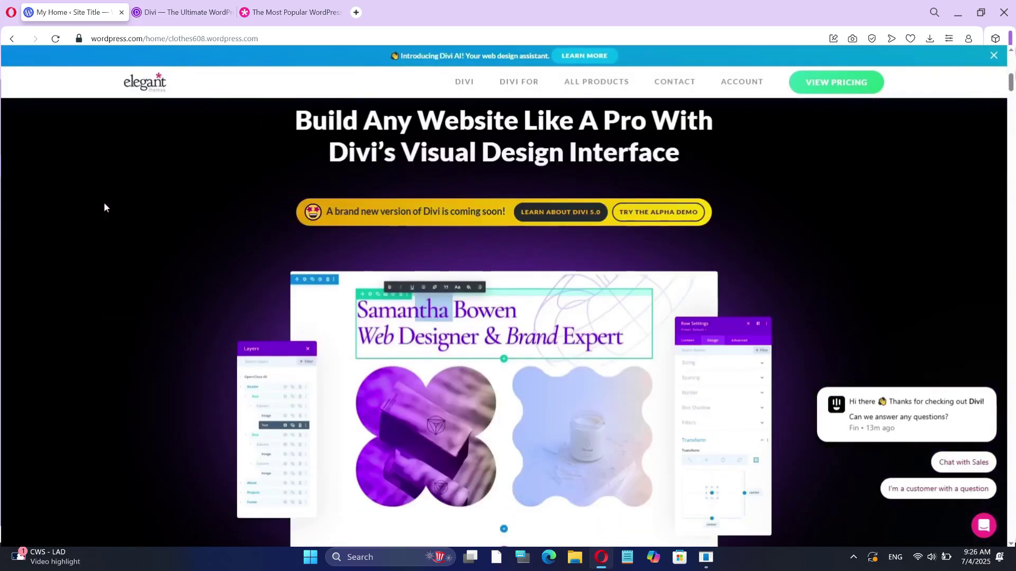
scroll(106, 201, "down", 6)
scroll(108, 201, "down", 5)
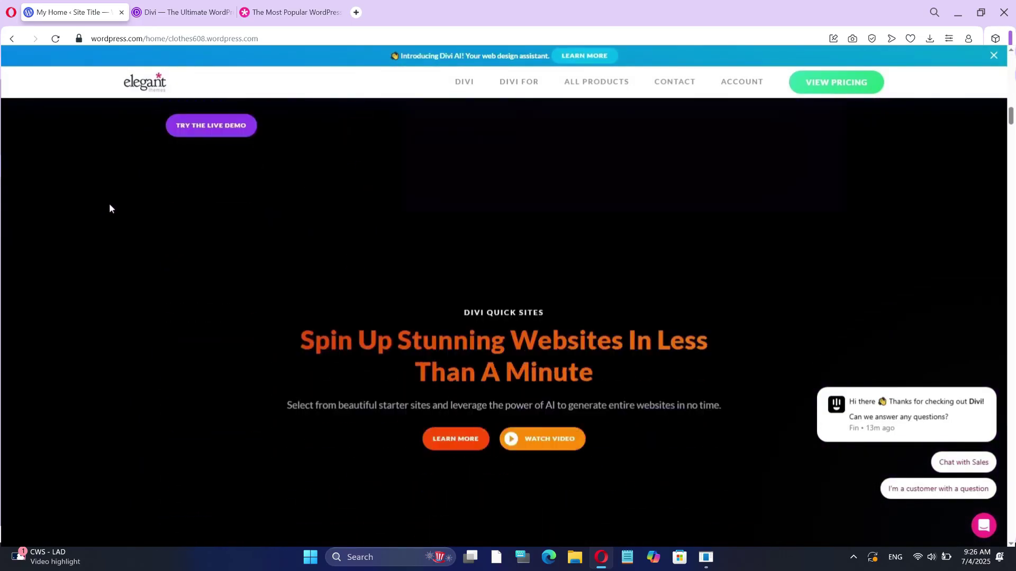
scroll(110, 204, "down", 5)
scroll(110, 204, "down", 10)
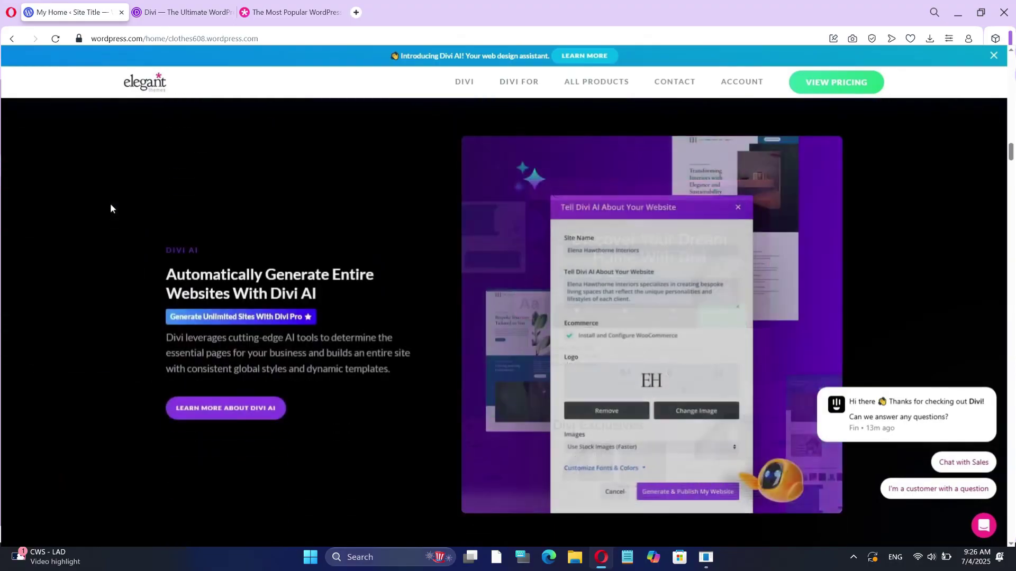
scroll(111, 204, "down", 8)
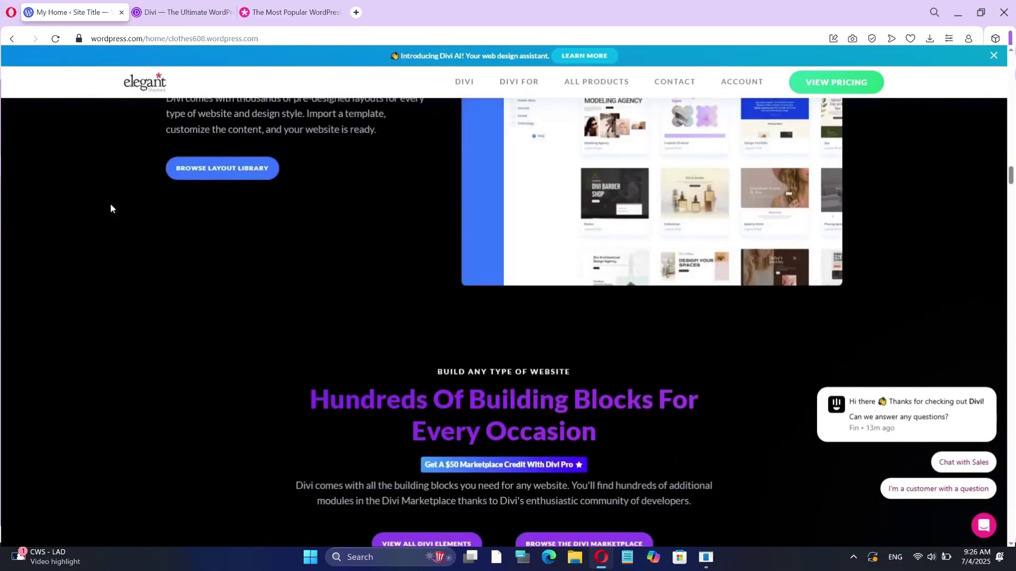
scroll(110, 204, "down", 10)
scroll(110, 204, "down", 5)
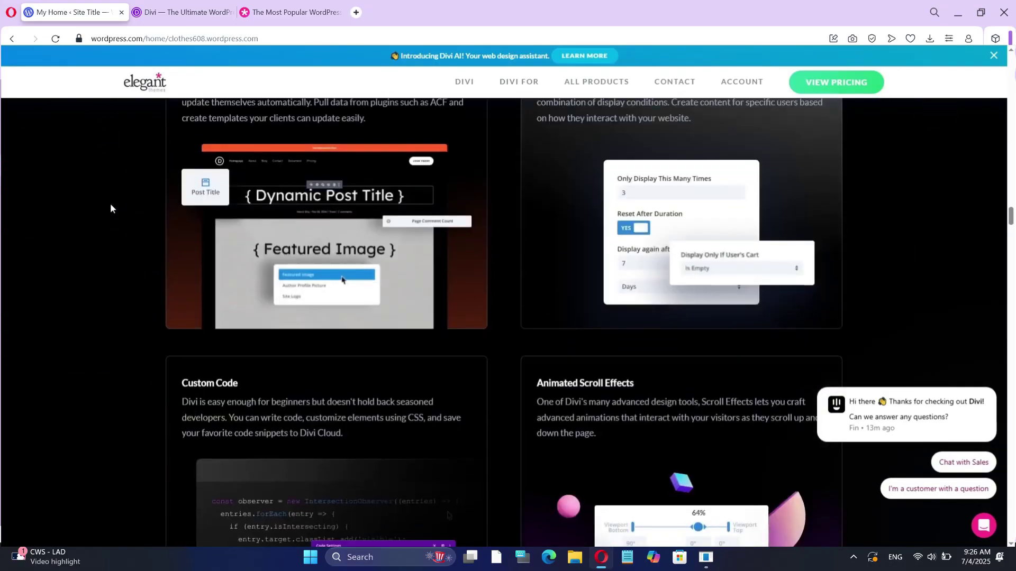
scroll(111, 208, "down", 8)
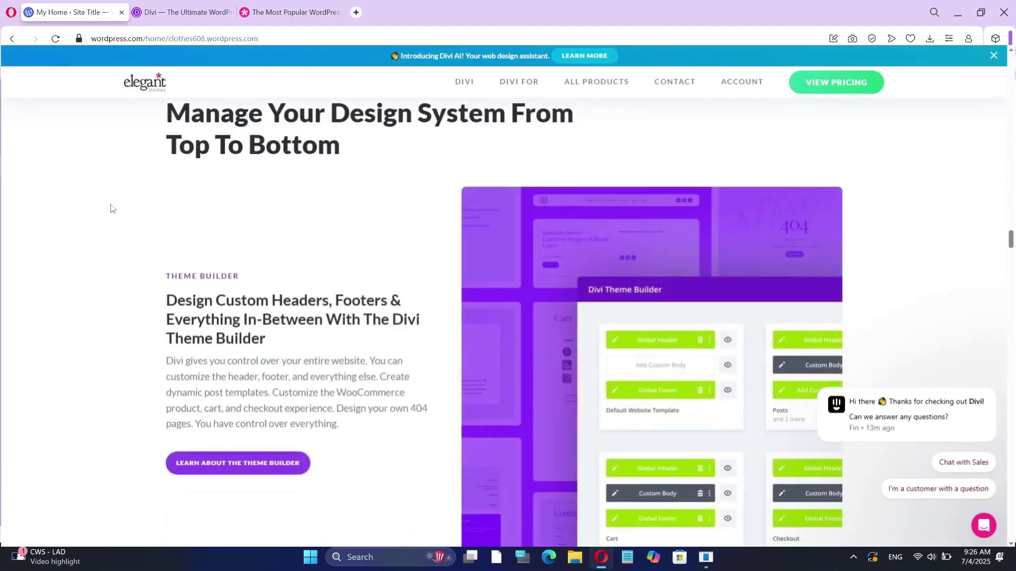